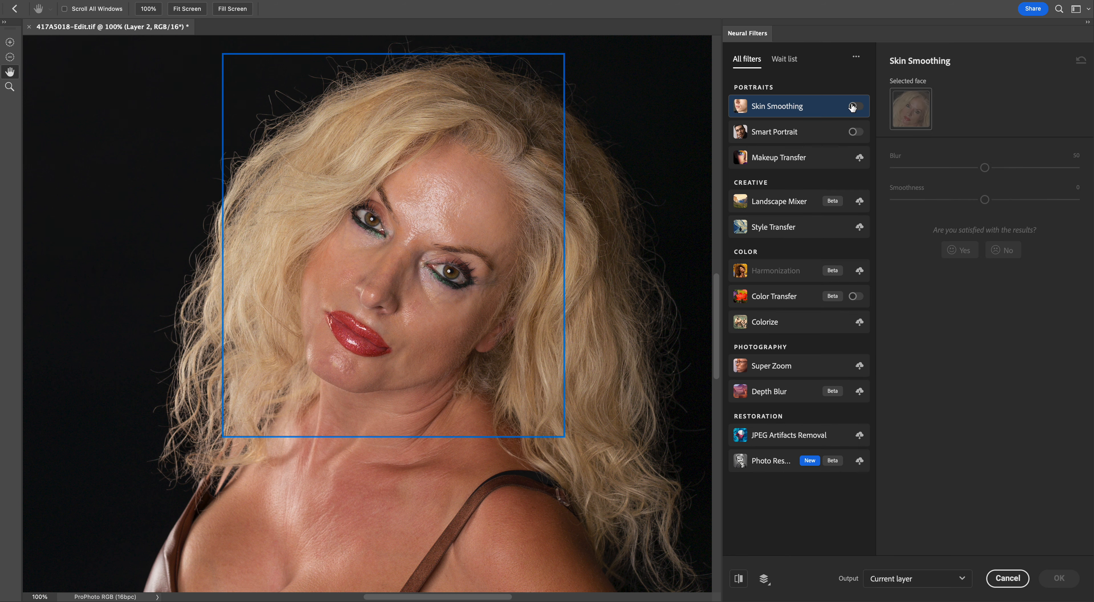
Apply the Skin Smoothing neural filter to the face with Smoothness at +50
{"action": "left_click", "coordinate": [853, 106]}
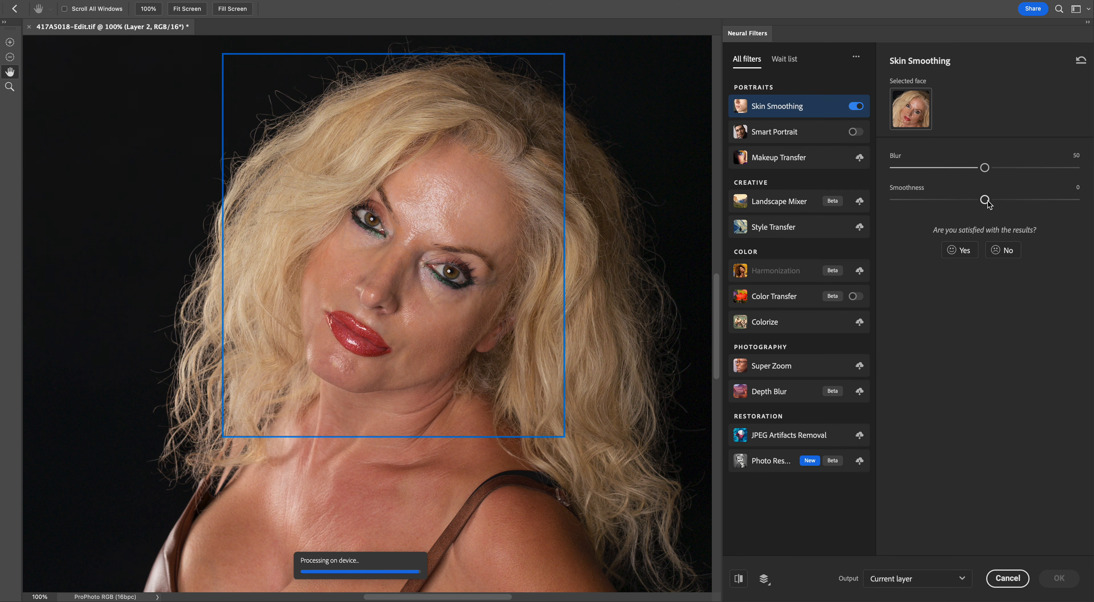
{"action": "left_click_drag", "start_coordinate": [987, 202], "coordinate": [1077, 200]}
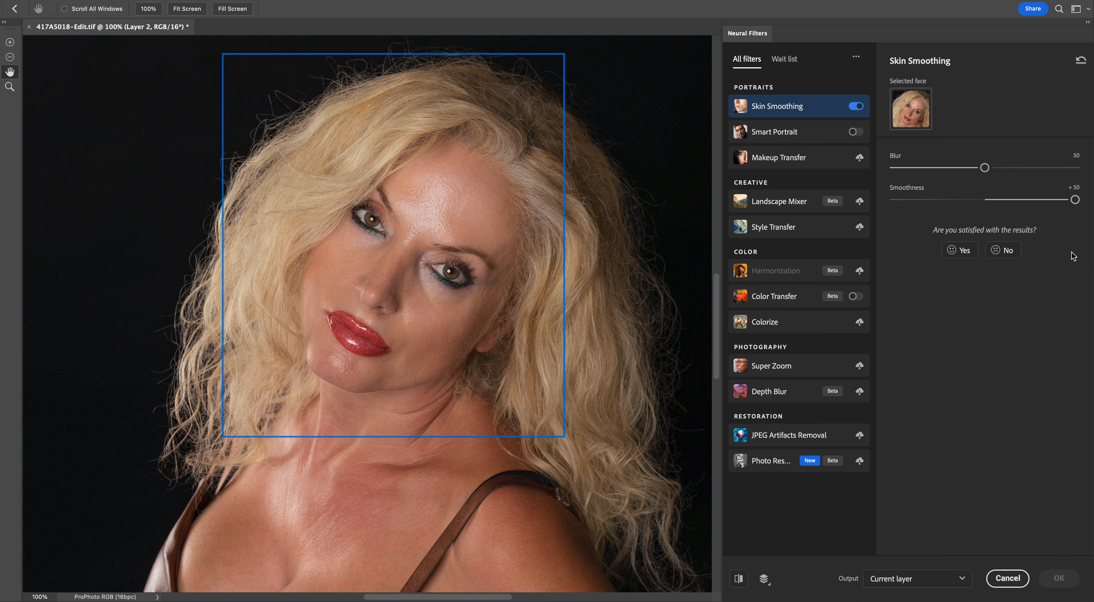
{"action": "left_click", "coordinate": [1059, 579]}
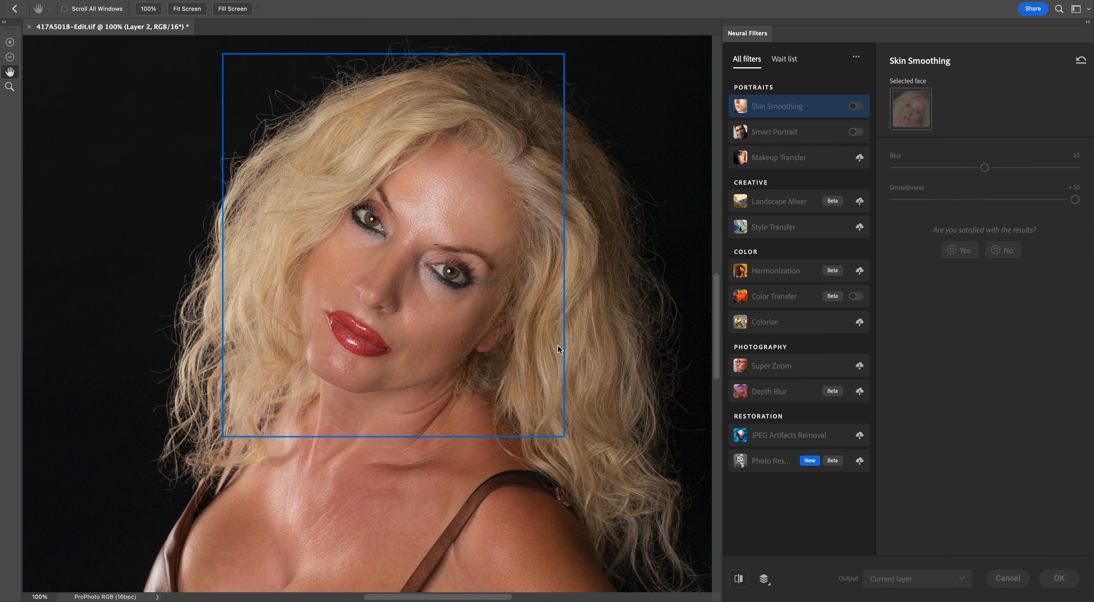
Save the portrait with the smoothed face
{"action": "scroll", "coordinate": [541, 313], "scroll_direction": "left", "scroll_amount": 5}
{"action": "scroll", "coordinate": [542, 313], "scroll_direction": "down", "scroll_amount": 3}
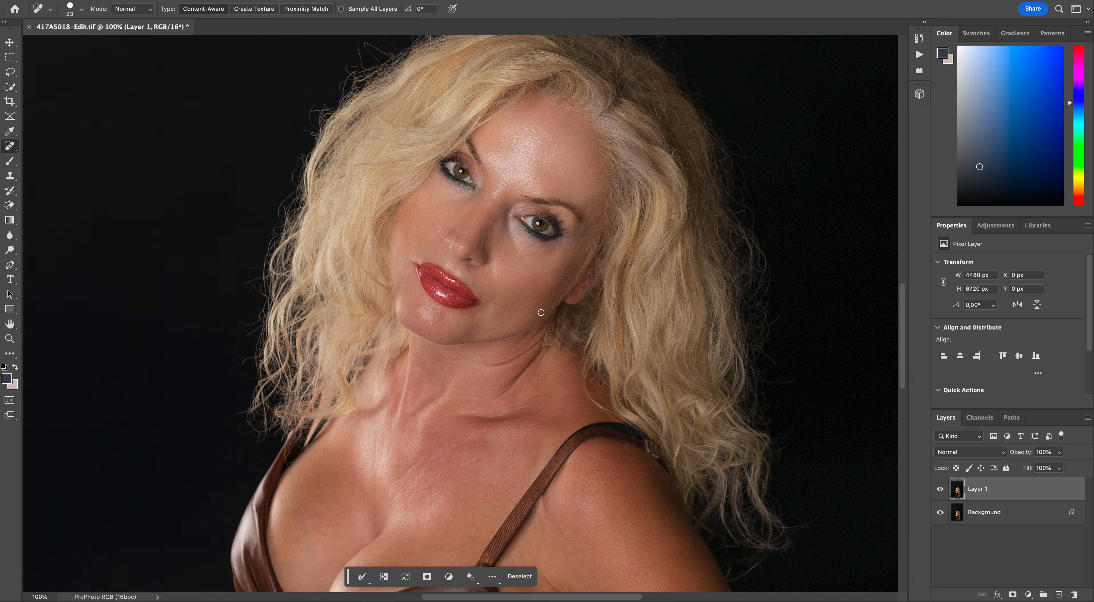
{"action": "left_click", "coordinate": [10, 339]}
{"action": "left_click_drag", "start_coordinate": [400, 324], "coordinate": [367, 323]}
{"action": "scroll", "coordinate": [401, 324], "scroll_direction": "down", "scroll_amount": 4}
{"action": "scroll", "coordinate": [401, 324], "scroll_direction": "left", "scroll_amount": 3}
{"action": "scroll", "coordinate": [401, 324], "scroll_direction": "right", "scroll_amount": 1}
{"action": "scroll", "coordinate": [401, 324], "scroll_direction": "up", "scroll_amount": 1}
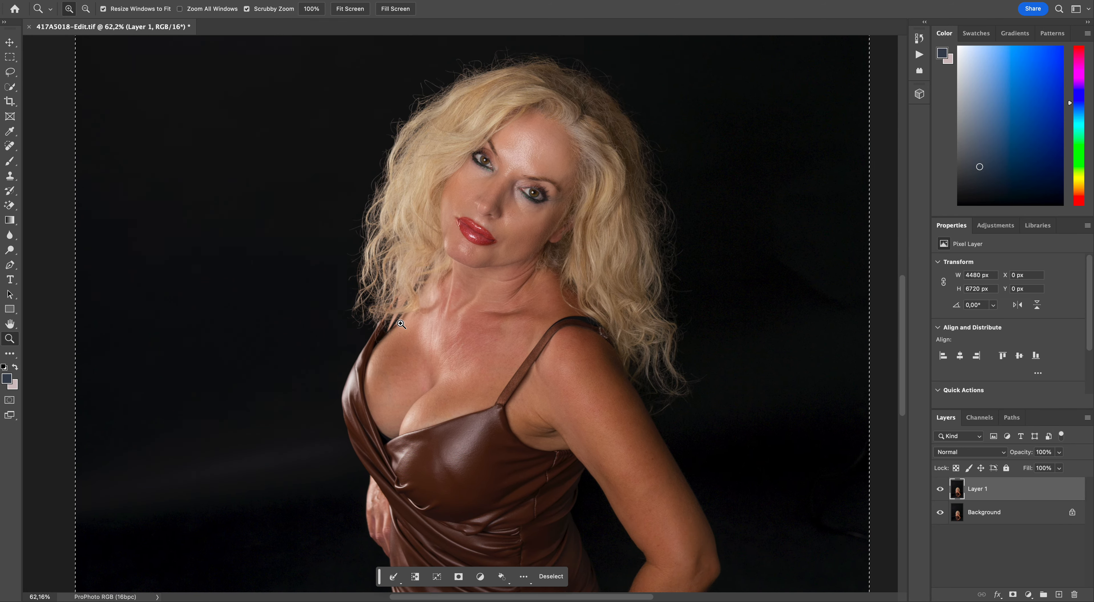
{"action": "key", "text": "super+s"}
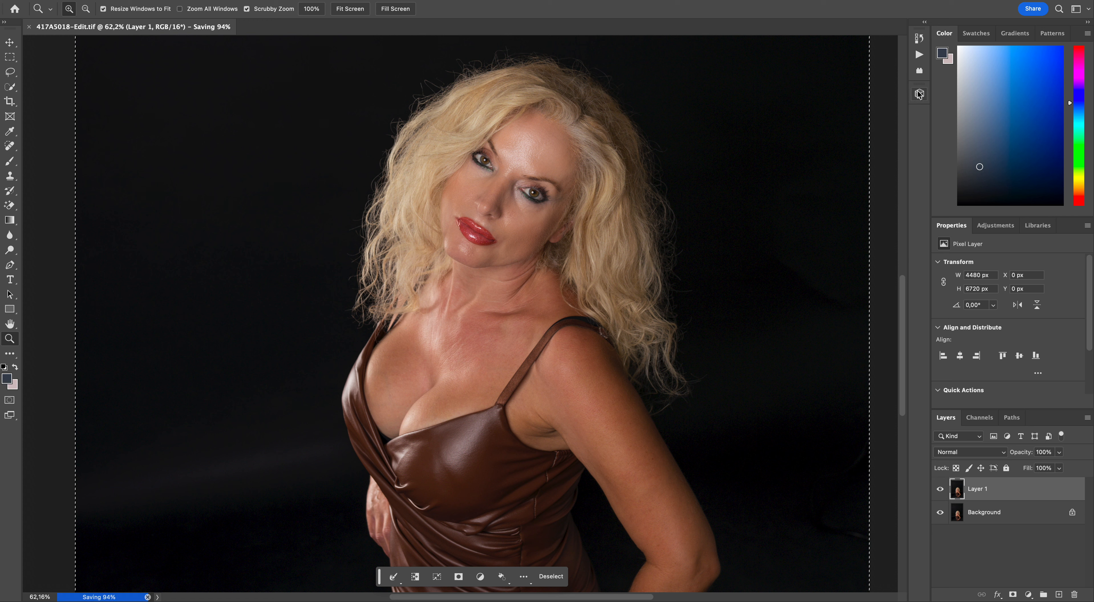
Clear the selection and run the Skin Retouch action on Layer 1
{"action": "left_click", "coordinate": [10, 57]}
{"action": "left_click", "coordinate": [29, 69]}
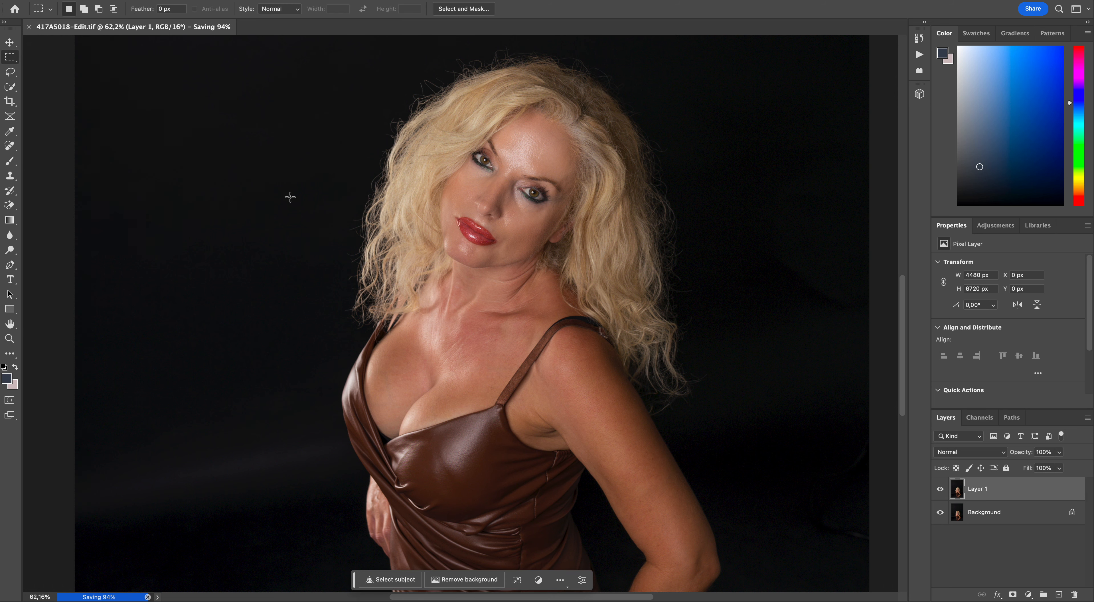
{"action": "left_click", "coordinate": [919, 54]}
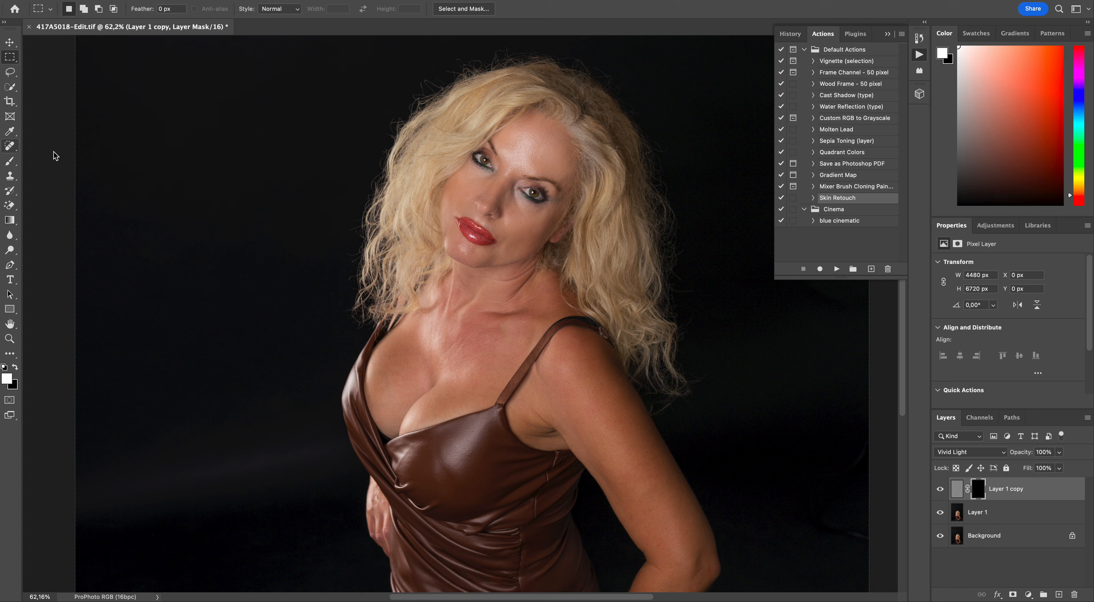
Paint white with the Brush on the Layer 1 copy mask over the skin of the face, chest, arm and hand
{"action": "left_click", "coordinate": [9, 161]}
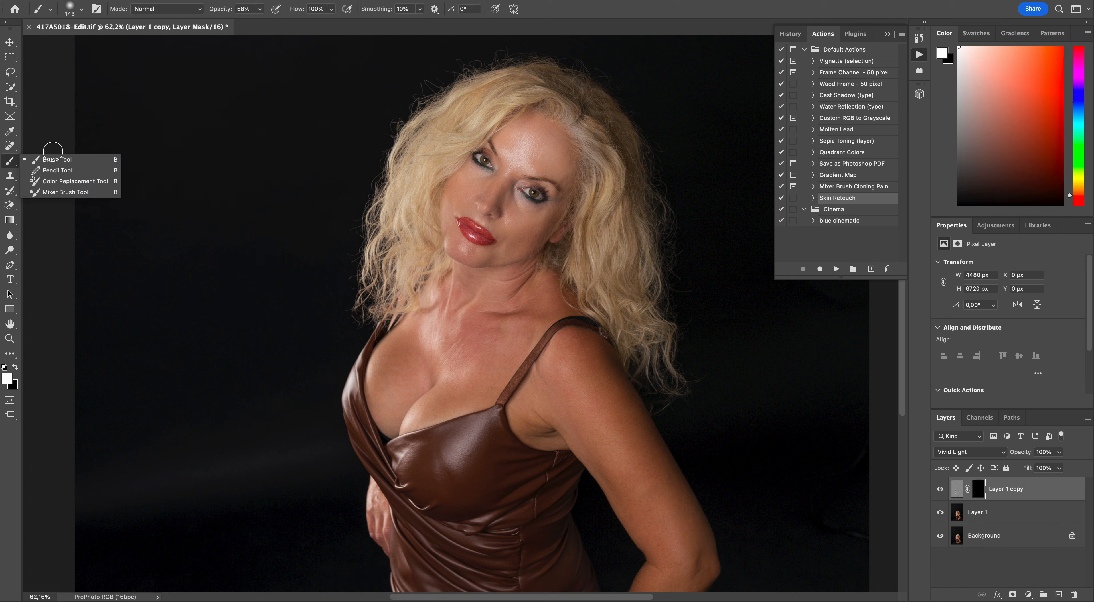
{"action": "left_click", "coordinate": [522, 145]}
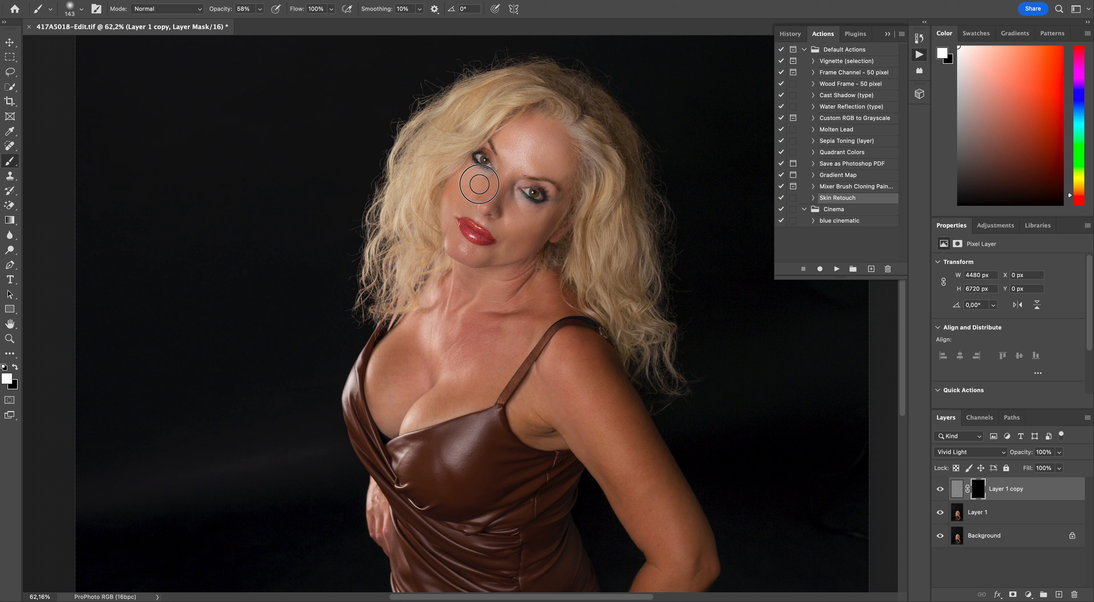
{"action": "mouse_move", "coordinate": [480, 185]}
{"action": "left_mouse_down"}
{"action": "mouse_move", "coordinate": [452, 209]}
{"action": "mouse_move", "coordinate": [452, 191]}
{"action": "mouse_move", "coordinate": [470, 189]}
{"action": "mouse_move", "coordinate": [493, 188]}
{"action": "mouse_move", "coordinate": [521, 218]}
{"action": "mouse_move", "coordinate": [512, 203]}
{"action": "mouse_move", "coordinate": [531, 217]}
{"action": "mouse_move", "coordinate": [559, 207]}
{"action": "mouse_move", "coordinate": [497, 257]}
{"action": "mouse_move", "coordinate": [449, 243]}
{"action": "left_mouse_up"}
{"action": "mouse_move", "coordinate": [523, 149]}
{"action": "left_mouse_down"}
{"action": "mouse_move", "coordinate": [505, 152]}
{"action": "mouse_move", "coordinate": [502, 187]}
{"action": "left_mouse_up"}
{"action": "mouse_move", "coordinate": [447, 348]}
{"action": "left_mouse_down"}
{"action": "mouse_move", "coordinate": [514, 275]}
{"action": "mouse_move", "coordinate": [461, 278]}
{"action": "mouse_move", "coordinate": [442, 337]}
{"action": "mouse_move", "coordinate": [474, 277]}
{"action": "mouse_move", "coordinate": [454, 333]}
{"action": "mouse_move", "coordinate": [481, 299]}
{"action": "mouse_move", "coordinate": [505, 303]}
{"action": "mouse_move", "coordinate": [493, 362]}
{"action": "mouse_move", "coordinate": [526, 339]}
{"action": "mouse_move", "coordinate": [496, 387]}
{"action": "mouse_move", "coordinate": [410, 422]}
{"action": "mouse_move", "coordinate": [424, 398]}
{"action": "mouse_move", "coordinate": [418, 407]}
{"action": "mouse_move", "coordinate": [414, 375]}
{"action": "mouse_move", "coordinate": [402, 416]}
{"action": "mouse_move", "coordinate": [386, 424]}
{"action": "mouse_move", "coordinate": [374, 393]}
{"action": "mouse_move", "coordinate": [385, 351]}
{"action": "mouse_move", "coordinate": [391, 414]}
{"action": "mouse_move", "coordinate": [443, 346]}
{"action": "mouse_move", "coordinate": [435, 368]}
{"action": "mouse_move", "coordinate": [429, 353]}
{"action": "mouse_move", "coordinate": [409, 358]}
{"action": "mouse_move", "coordinate": [405, 322]}
{"action": "mouse_move", "coordinate": [422, 322]}
{"action": "mouse_move", "coordinate": [455, 285]}
{"action": "mouse_move", "coordinate": [502, 316]}
{"action": "mouse_move", "coordinate": [541, 312]}
{"action": "mouse_move", "coordinate": [491, 371]}
{"action": "mouse_move", "coordinate": [532, 401]}
{"action": "mouse_move", "coordinate": [542, 365]}
{"action": "mouse_move", "coordinate": [526, 422]}
{"action": "mouse_move", "coordinate": [551, 431]}
{"action": "mouse_move", "coordinate": [523, 422]}
{"action": "mouse_move", "coordinate": [532, 429]}
{"action": "mouse_move", "coordinate": [552, 441]}
{"action": "mouse_move", "coordinate": [581, 349]}
{"action": "mouse_move", "coordinate": [617, 439]}
{"action": "mouse_move", "coordinate": [681, 456]}
{"action": "mouse_move", "coordinate": [632, 419]}
{"action": "mouse_move", "coordinate": [642, 442]}
{"action": "mouse_move", "coordinate": [618, 463]}
{"action": "mouse_move", "coordinate": [595, 450]}
{"action": "mouse_move", "coordinate": [589, 469]}
{"action": "mouse_move", "coordinate": [567, 422]}
{"action": "mouse_move", "coordinate": [608, 431]}
{"action": "left_mouse_up"}
{"action": "scroll", "coordinate": [610, 431], "scroll_direction": "down", "scroll_amount": 5}
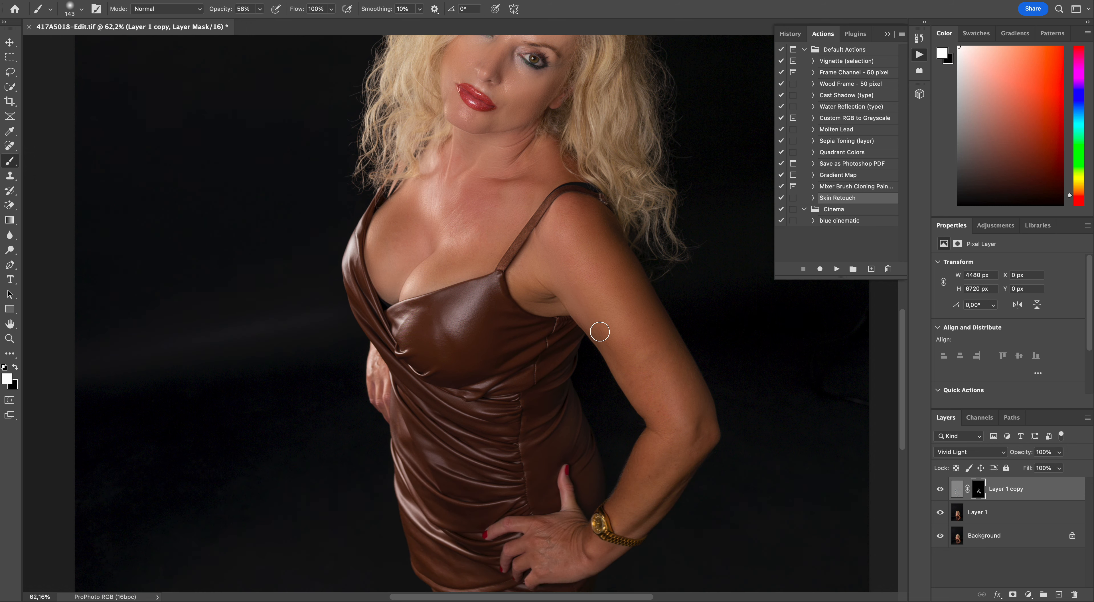
{"action": "mouse_move", "coordinate": [600, 332]}
{"action": "left_mouse_down"}
{"action": "mouse_move", "coordinate": [660, 413]}
{"action": "mouse_move", "coordinate": [633, 311]}
{"action": "mouse_move", "coordinate": [663, 359]}
{"action": "mouse_move", "coordinate": [663, 340]}
{"action": "mouse_move", "coordinate": [669, 365]}
{"action": "mouse_move", "coordinate": [692, 380]}
{"action": "mouse_move", "coordinate": [704, 440]}
{"action": "mouse_move", "coordinate": [640, 525]}
{"action": "mouse_move", "coordinate": [623, 525]}
{"action": "mouse_move", "coordinate": [615, 508]}
{"action": "mouse_move", "coordinate": [646, 444]}
{"action": "mouse_move", "coordinate": [620, 522]}
{"action": "mouse_move", "coordinate": [653, 485]}
{"action": "mouse_move", "coordinate": [561, 547]}
{"action": "mouse_move", "coordinate": [565, 537]}
{"action": "mouse_move", "coordinate": [553, 550]}
{"action": "mouse_move", "coordinate": [545, 539]}
{"action": "mouse_move", "coordinate": [544, 568]}
{"action": "mouse_move", "coordinate": [579, 564]}
{"action": "mouse_move", "coordinate": [558, 561]}
{"action": "mouse_move", "coordinate": [556, 525]}
{"action": "mouse_move", "coordinate": [534, 533]}
{"action": "mouse_move", "coordinate": [563, 520]}
{"action": "mouse_move", "coordinate": [569, 535]}
{"action": "mouse_move", "coordinate": [551, 551]}
{"action": "mouse_move", "coordinate": [554, 537]}
{"action": "mouse_move", "coordinate": [576, 559]}
{"action": "left_mouse_up"}
Collapse the actions list and save the document with the painted skin mask
{"action": "scroll", "coordinate": [574, 456], "scroll_direction": "up", "scroll_amount": 10}
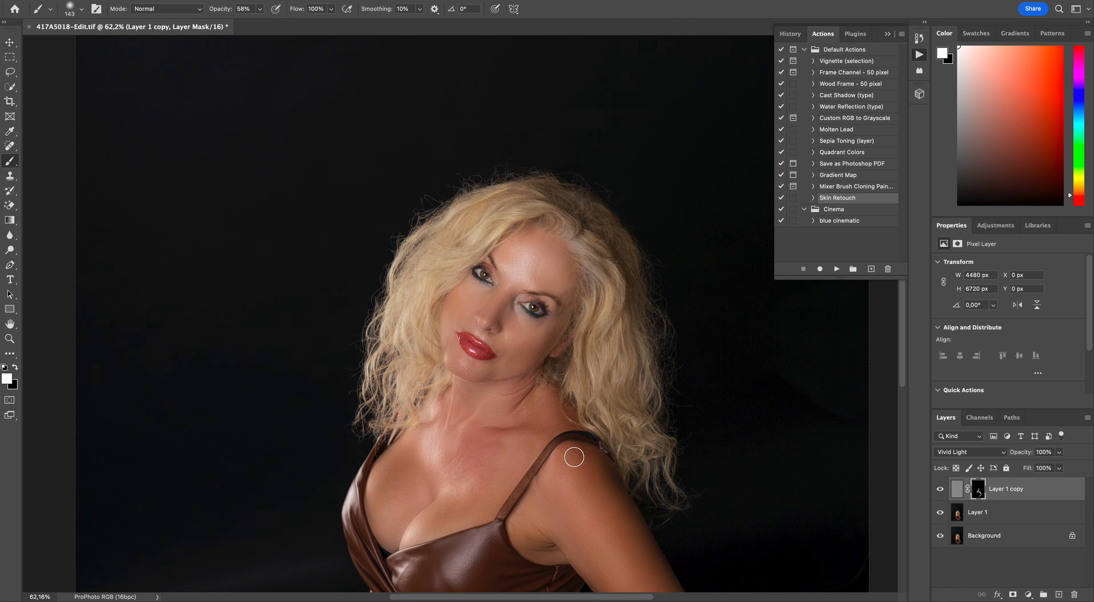
{"action": "left_click", "coordinate": [889, 34]}
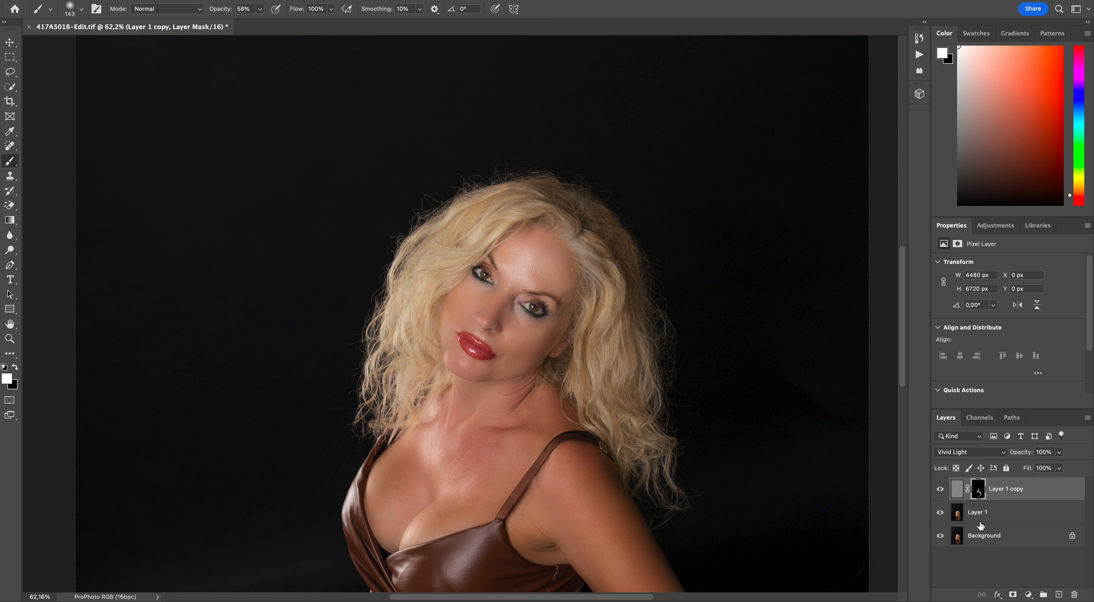
{"action": "key", "text": "ctrl+s"}
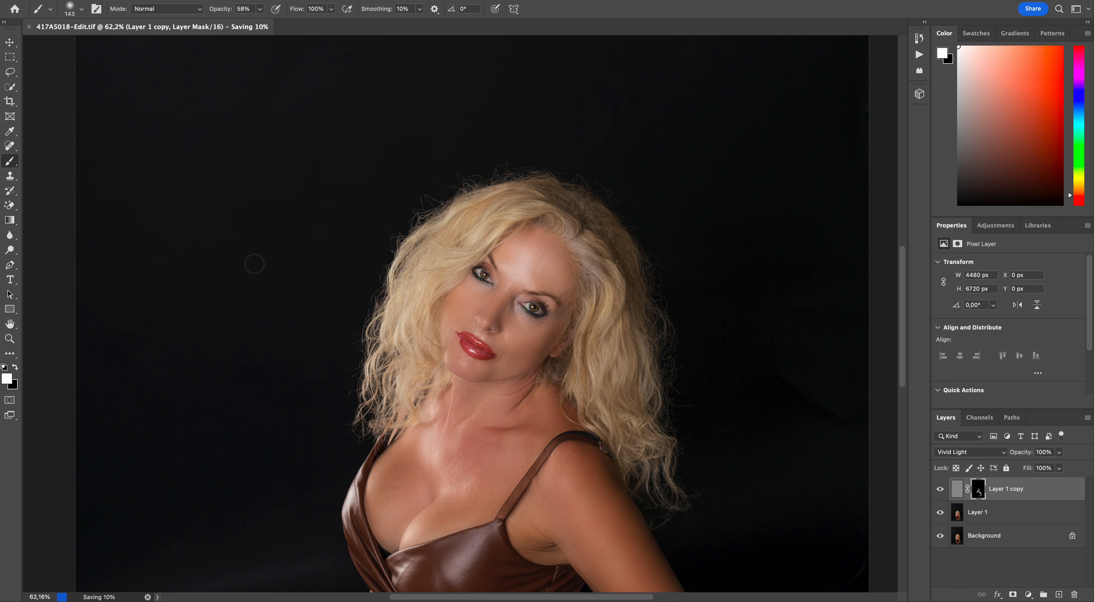
Rename Layer 1 copy as skin-face-retouch and Layer 1 as face retouch
{"action": "left_click", "coordinate": [9, 339]}
{"action": "left_click_drag", "start_coordinate": [500, 329], "coordinate": [464, 325]}
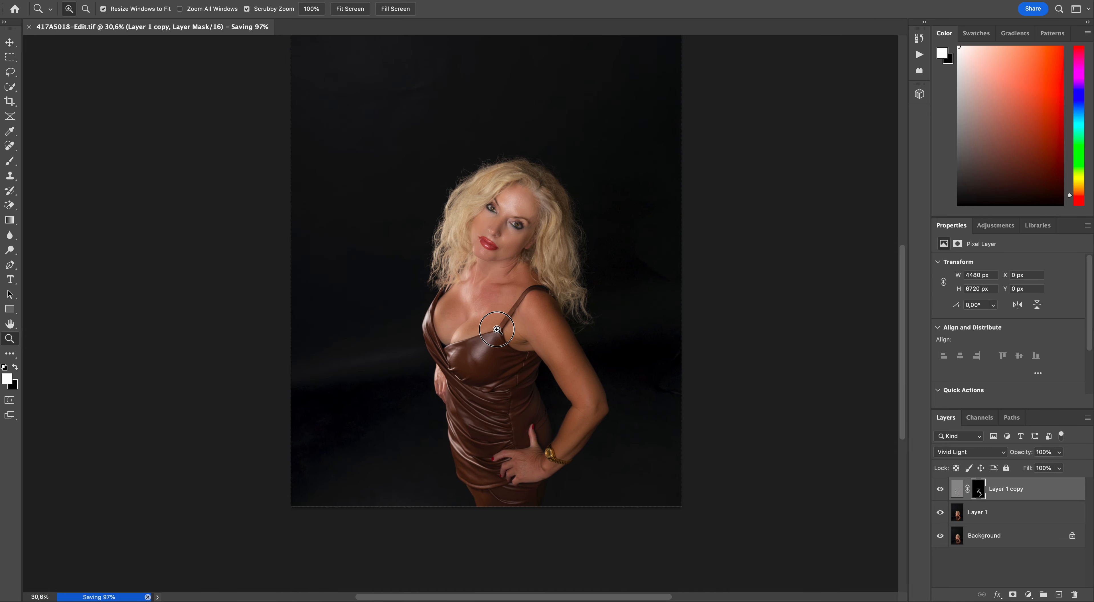
{"action": "left_click", "coordinate": [498, 329]}
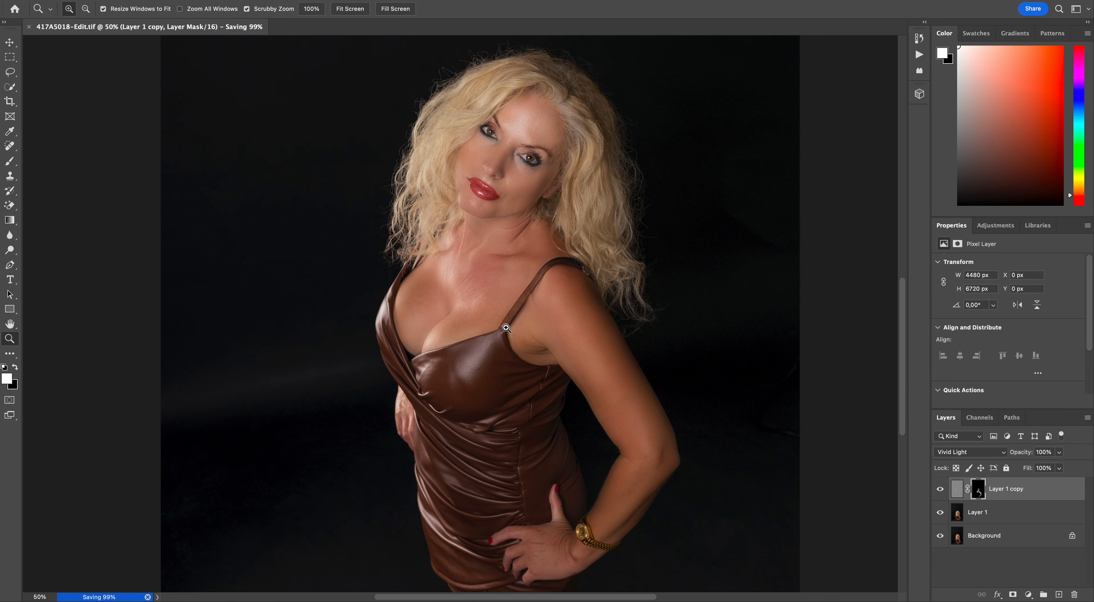
{"action": "scroll", "coordinate": [506, 329], "scroll_direction": "up", "scroll_amount": 1}
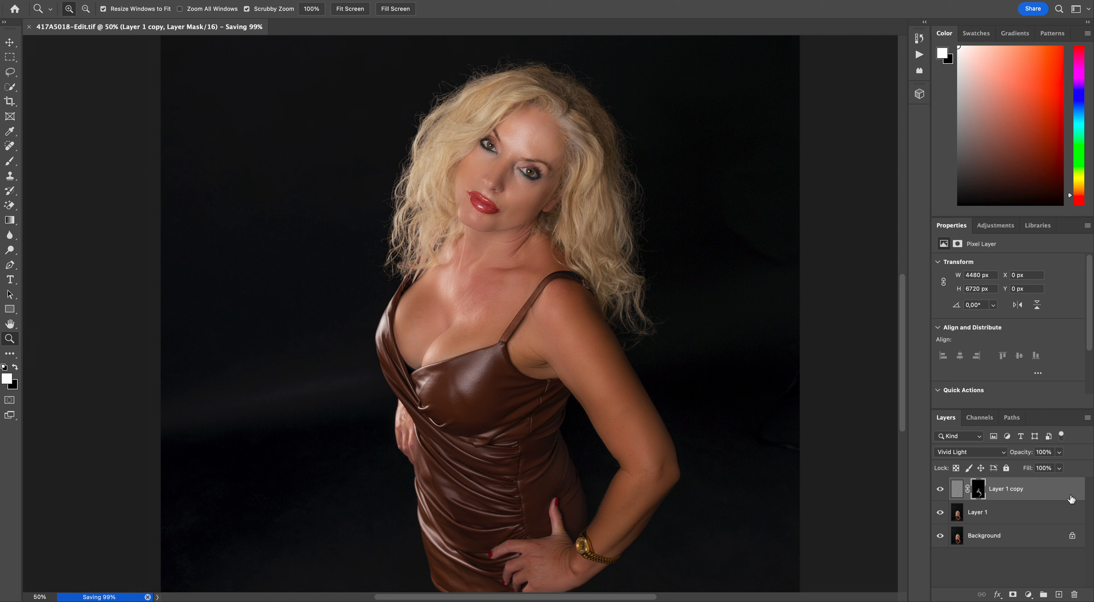
{"action": "left_click", "coordinate": [1006, 492]}
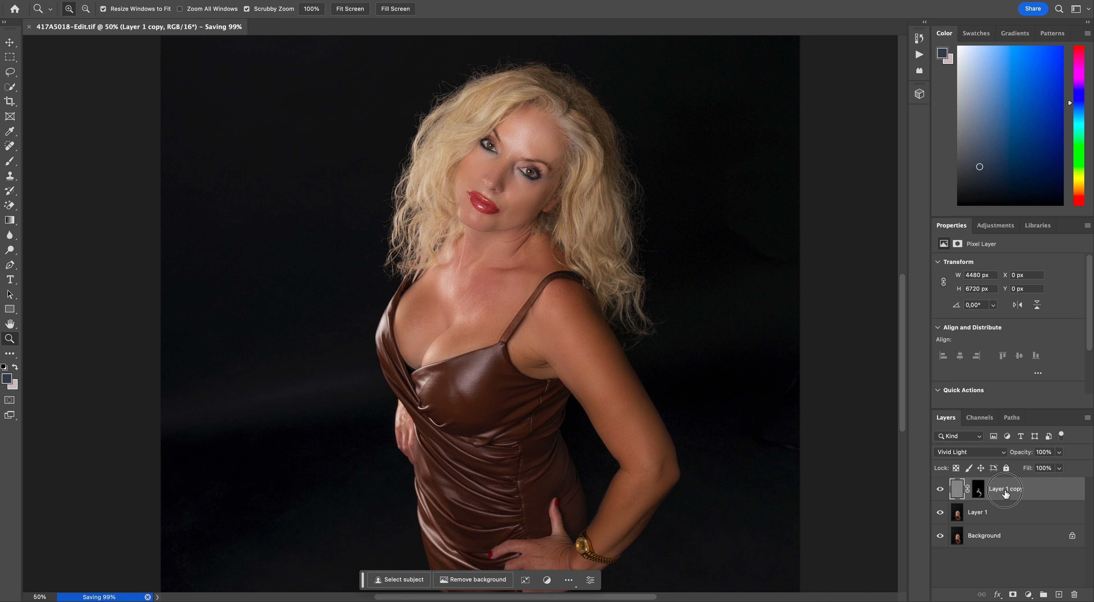
{"action": "type", "text": "skin-face-retouch"}
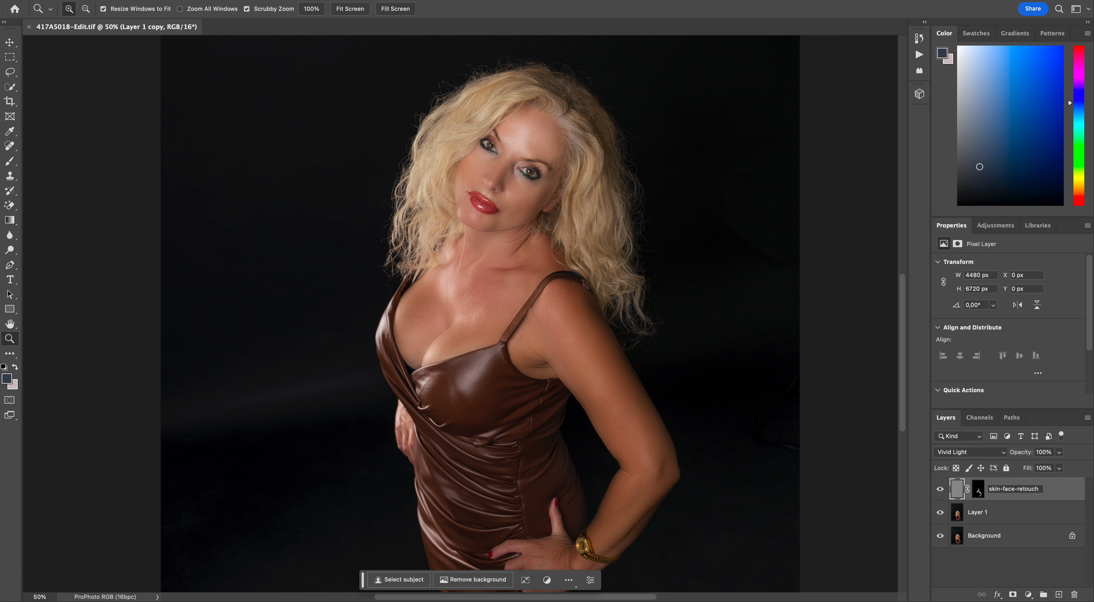
{"action": "key", "text": "Return"}
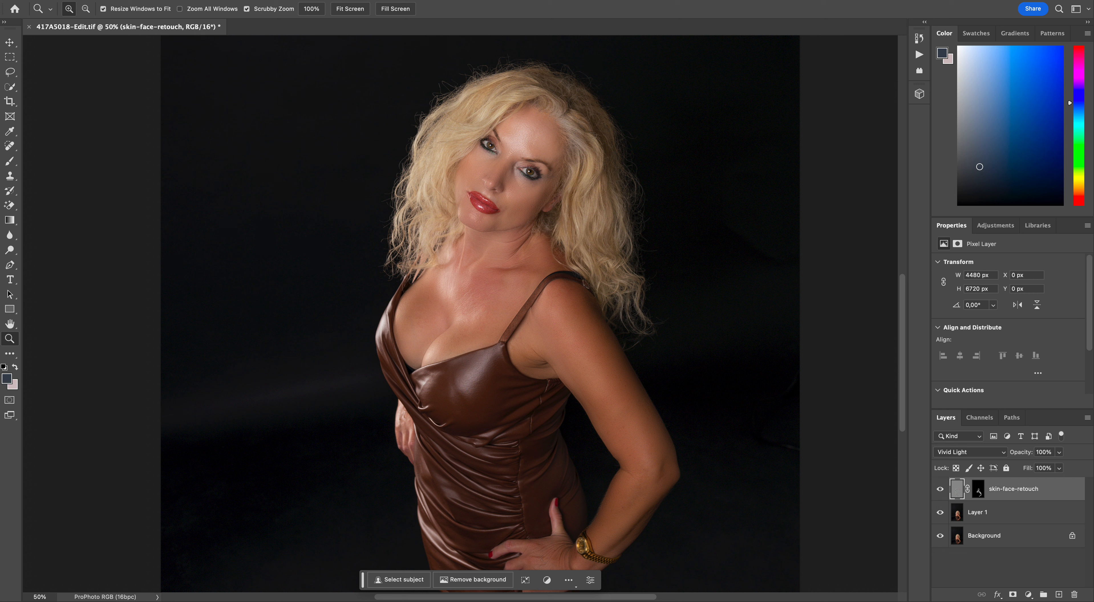
{"action": "left_click", "coordinate": [979, 517]}
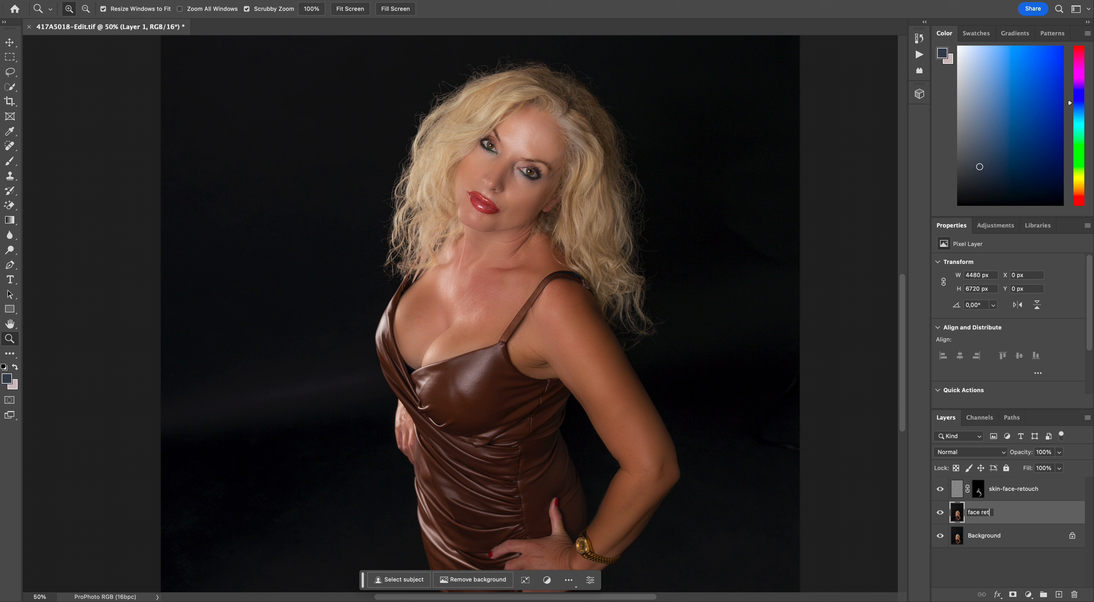
{"action": "key", "text": "Return"}
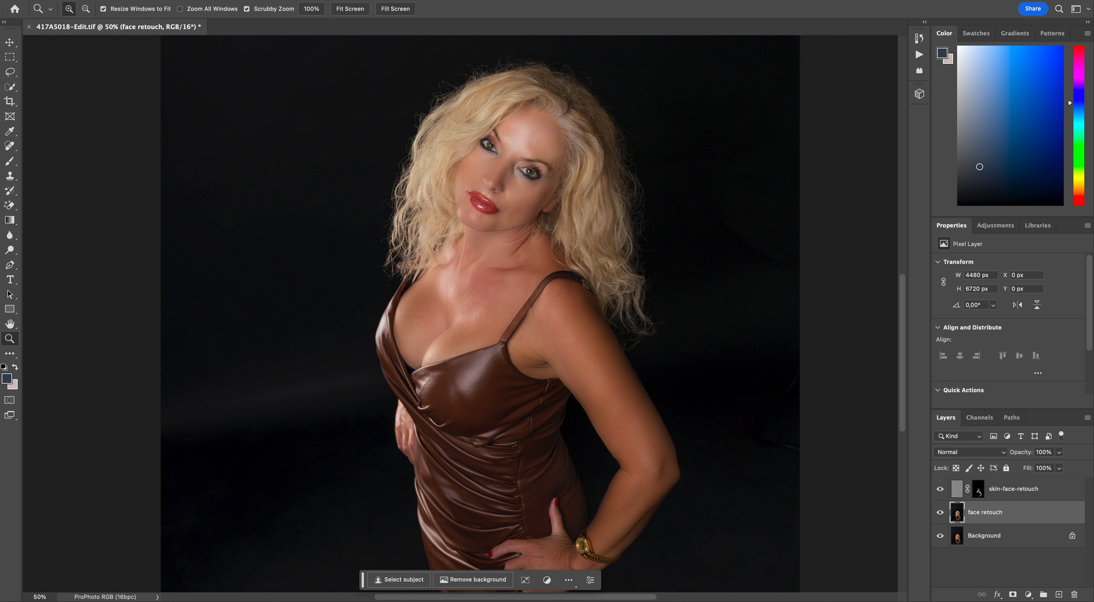
Compare the portrait with the two retouch layers hidden and shown, and save the document
{"action": "left_click", "coordinate": [941, 513]}
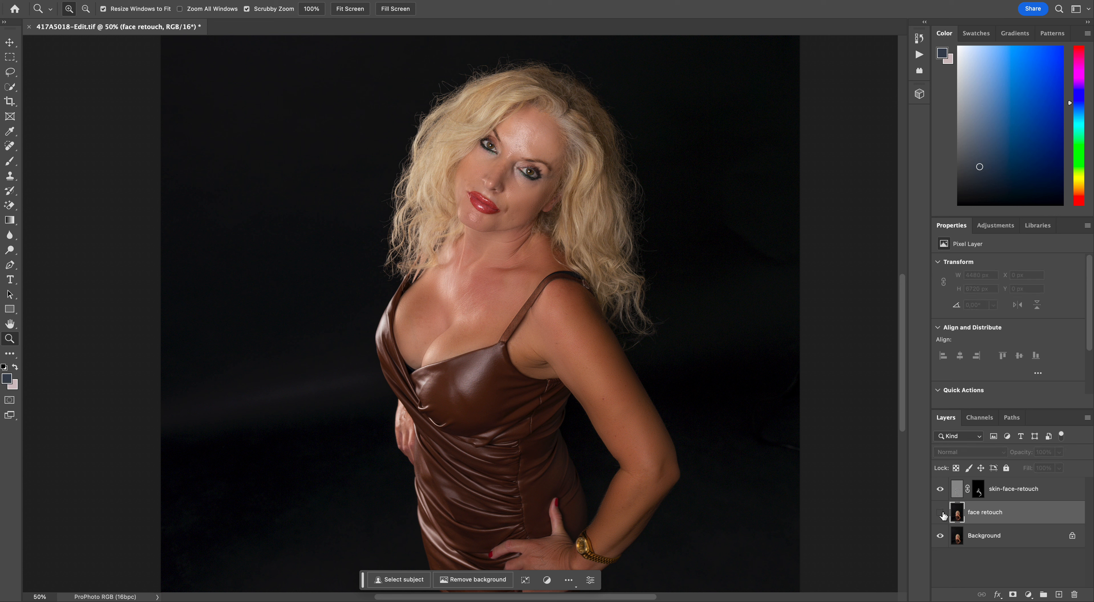
{"action": "left_click", "coordinate": [941, 514]}
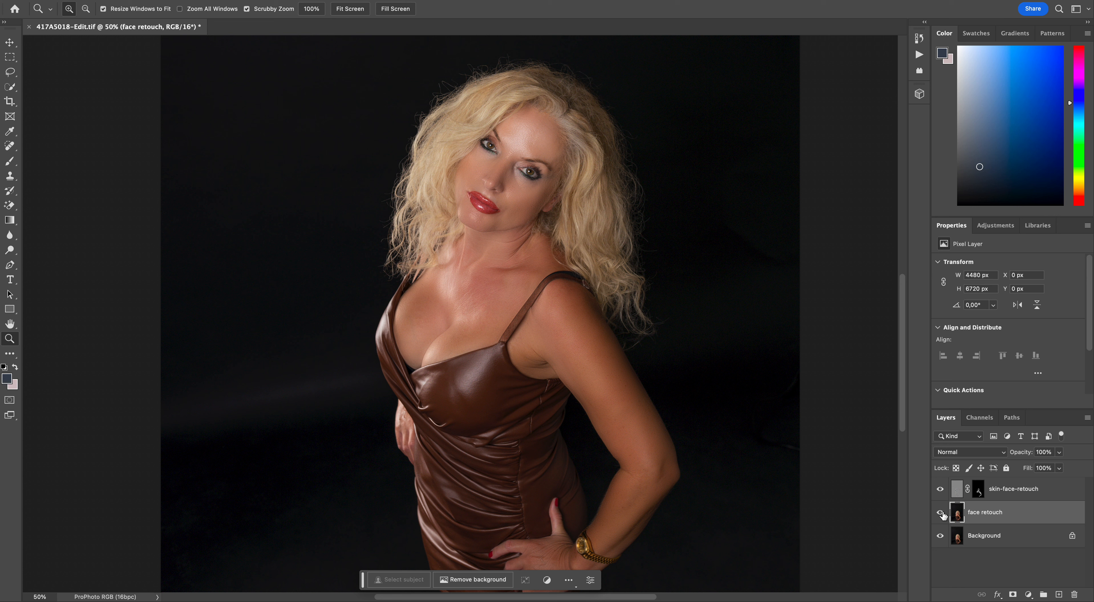
{"action": "left_click", "coordinate": [941, 490]}
{"action": "key", "text": "super+s"}
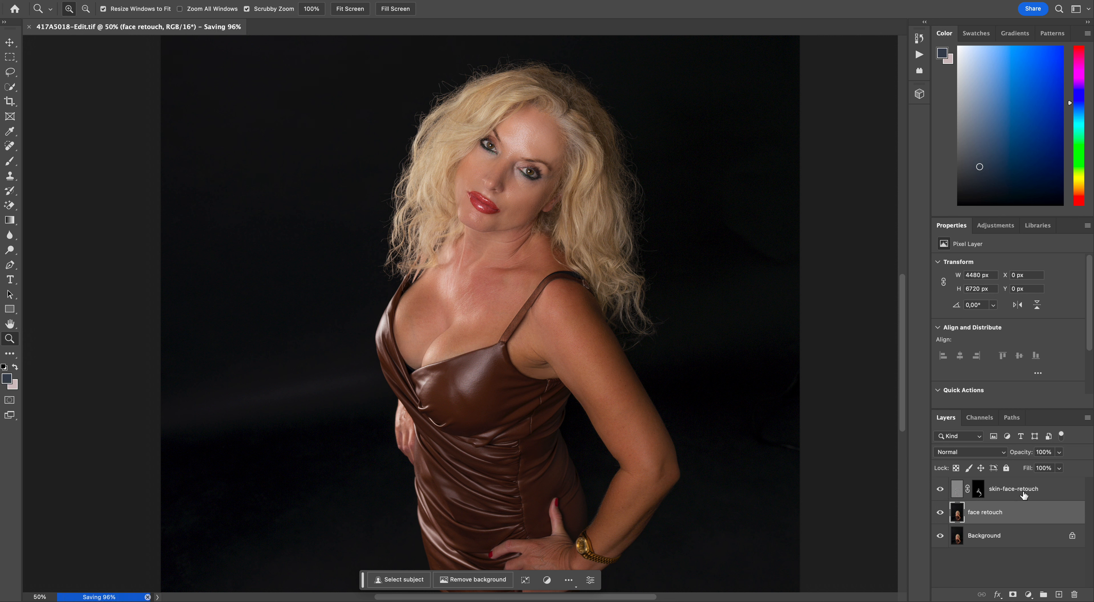
Merge the face retouch and skin-face-retouch layers into one layer
{"action": "left_click", "coordinate": [1058, 489]}
{"action": "right_click", "coordinate": [1058, 489]}
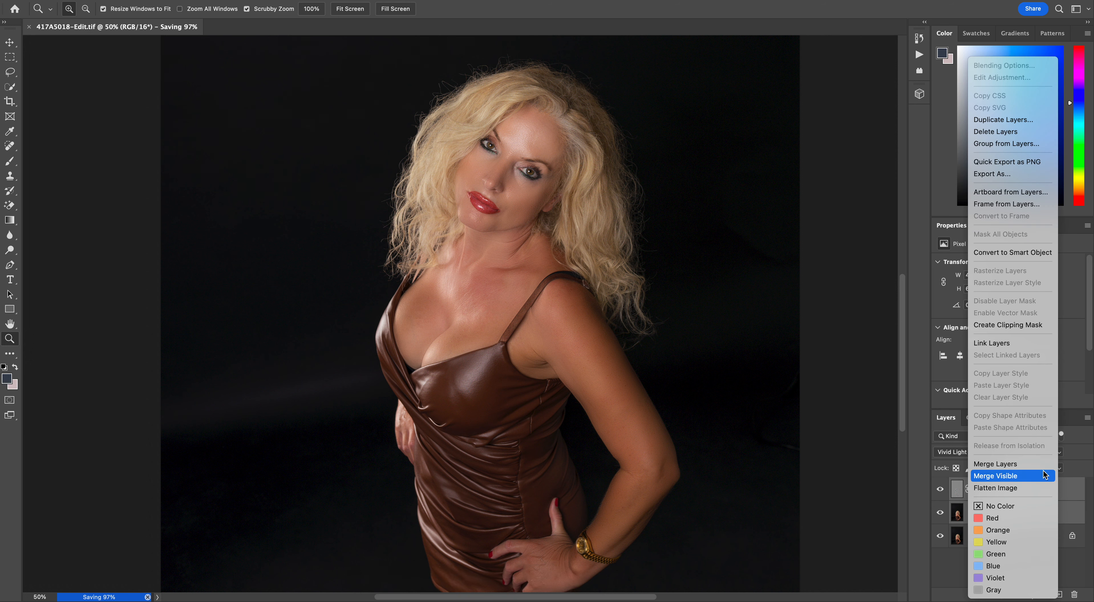
{"action": "left_click", "coordinate": [1037, 463]}
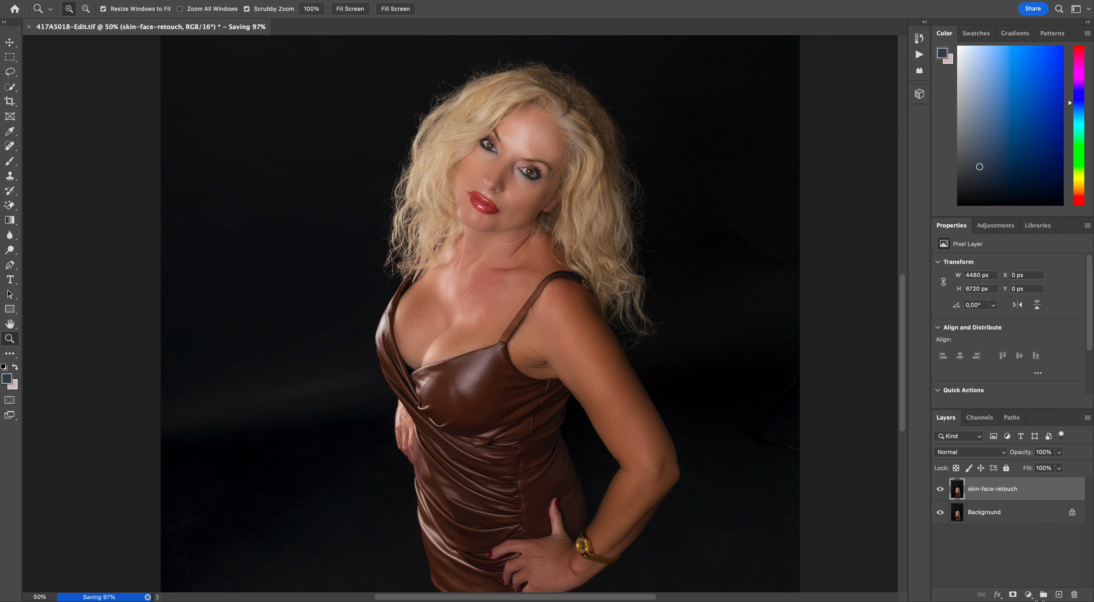
Add a Levels adjustment layer above skin-face-retouch with midtones at 1,05 and the white input level at 244
{"action": "left_click", "coordinate": [1029, 596]}
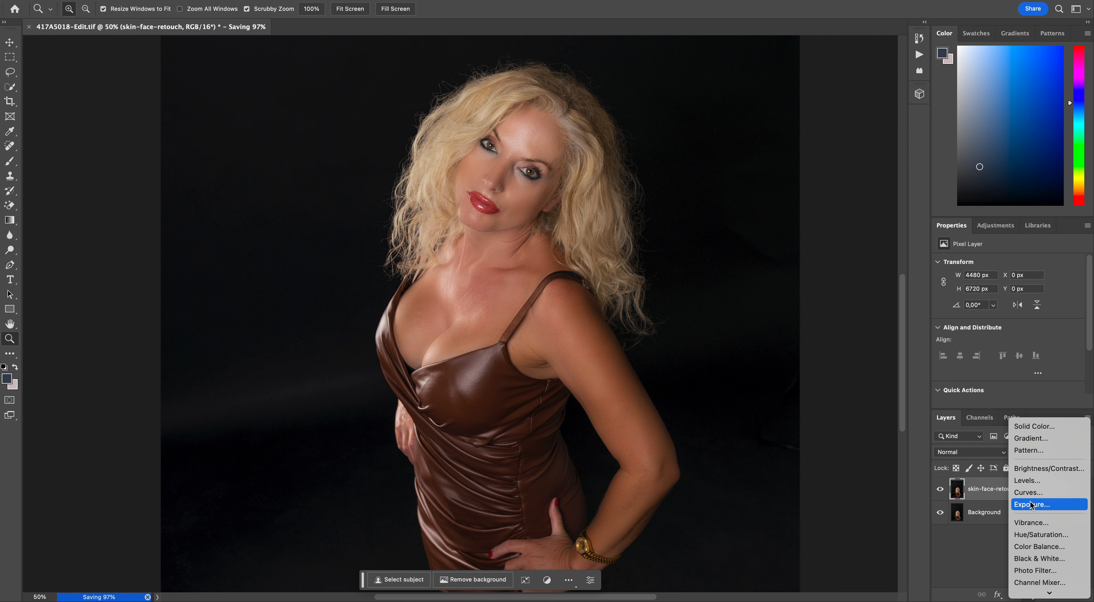
{"action": "left_click", "coordinate": [1028, 481]}
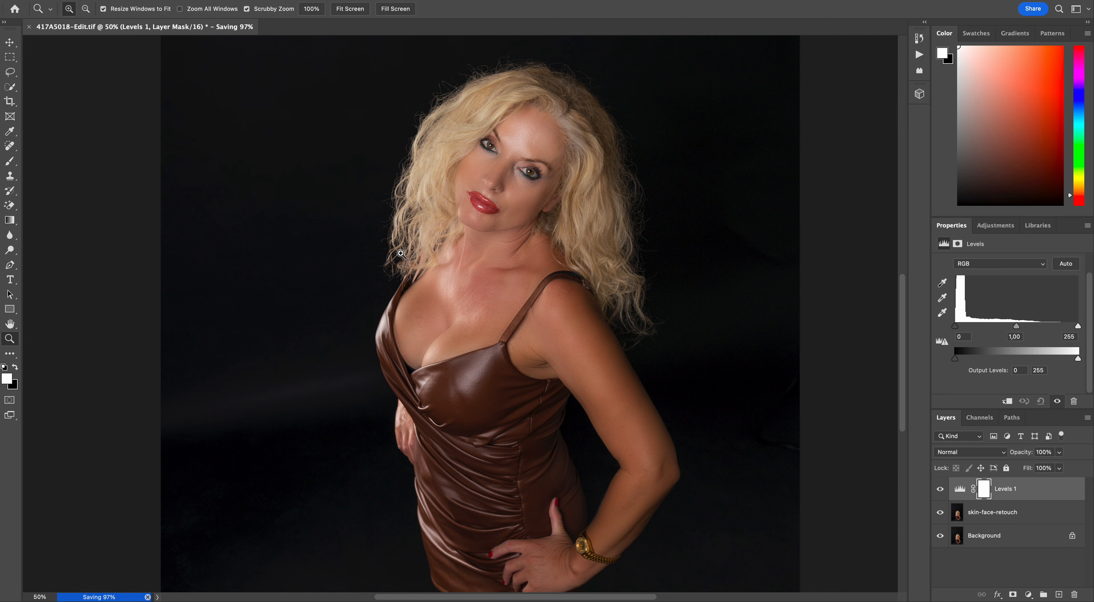
{"action": "left_click", "coordinate": [456, 239]}
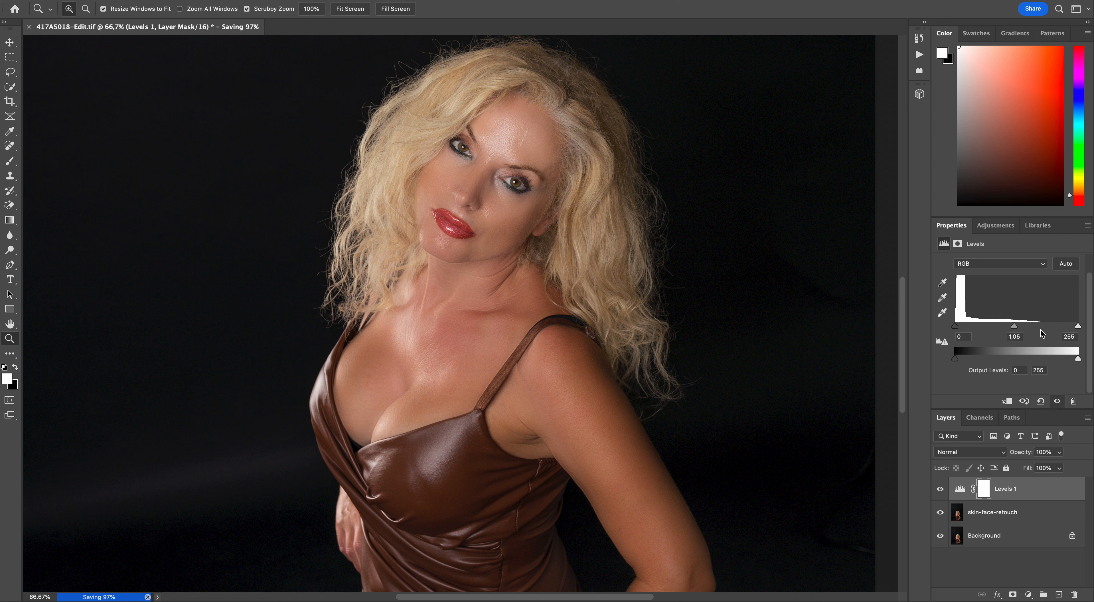
{"action": "left_click_drag", "start_coordinate": [1076, 326], "coordinate": [1073, 326]}
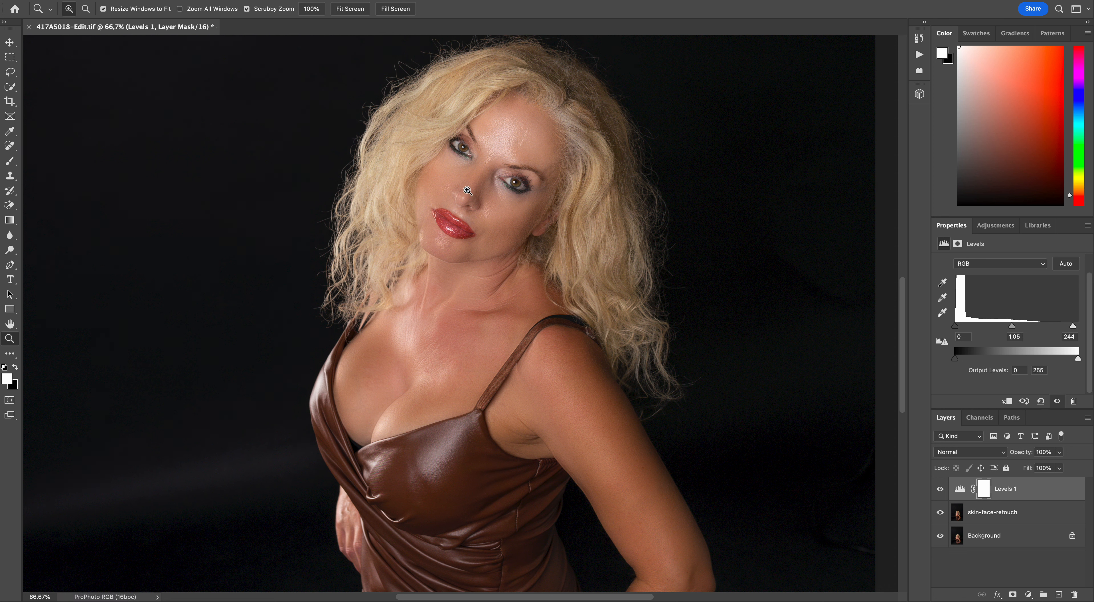
Add an empty layer above the Levels adjustment and set the foreground color to white (ffffff)
{"action": "left_click_drag", "start_coordinate": [468, 190], "coordinate": [481, 250]}
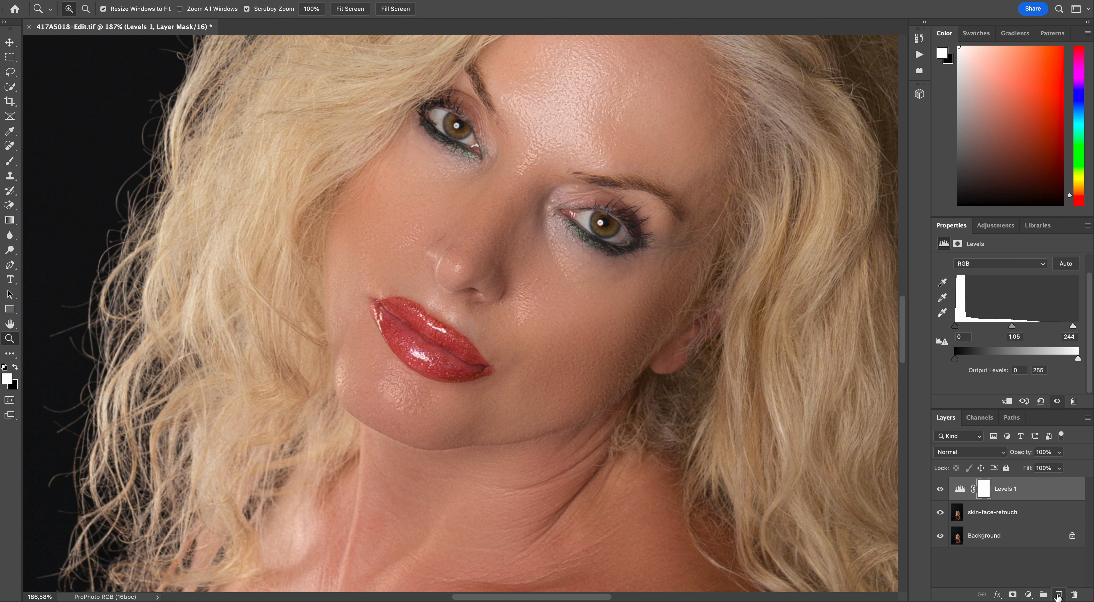
{"action": "left_click", "coordinate": [1055, 596]}
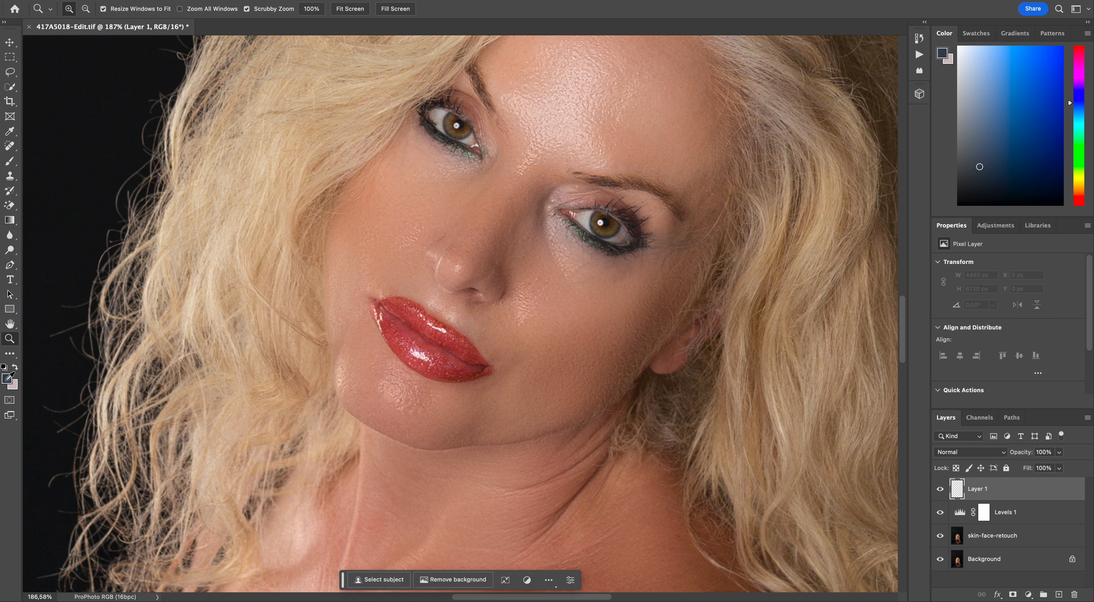
{"action": "left_click", "coordinate": [7, 377]}
{"action": "left_click_drag", "start_coordinate": [729, 162], "coordinate": [678, 109]}
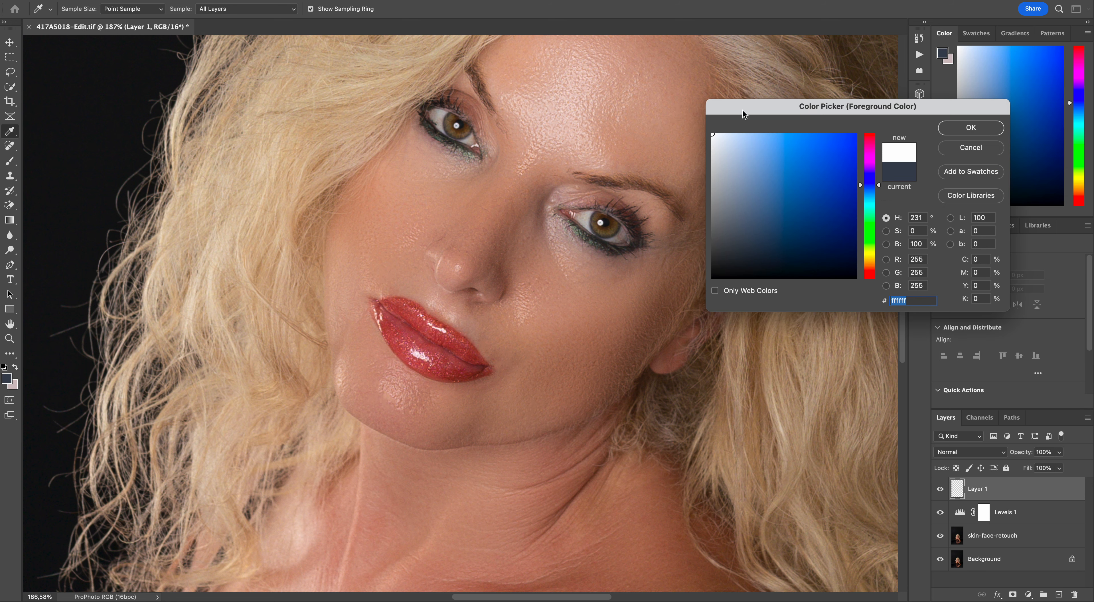
{"action": "left_click", "coordinate": [964, 126]}
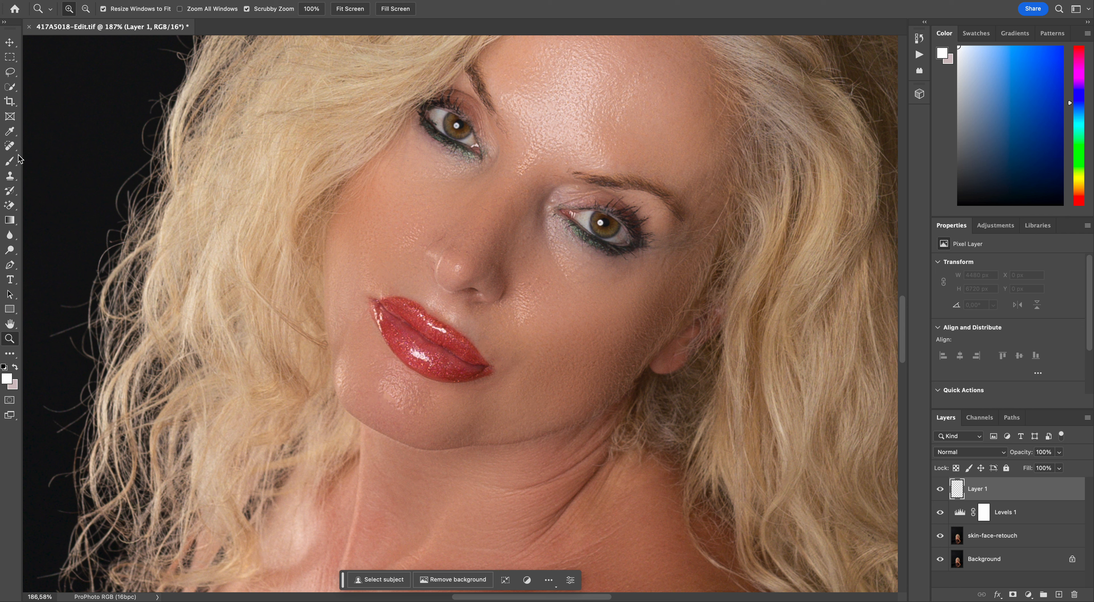
Paint both irises white on Layer 1 with a soft 20 px Brush
{"action": "left_click", "coordinate": [10, 160]}
{"action": "left_click", "coordinate": [83, 12]}
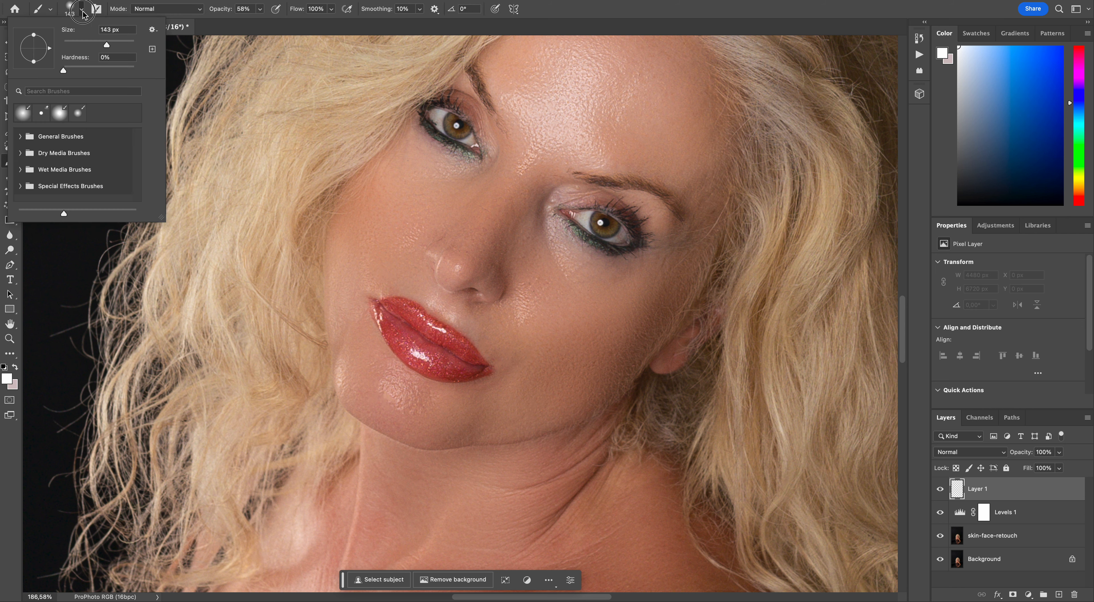
{"action": "left_click", "coordinate": [74, 42]}
{"action": "left_click_drag", "start_coordinate": [71, 46], "coordinate": [70, 46]}
{"action": "key", "text": "Return"}
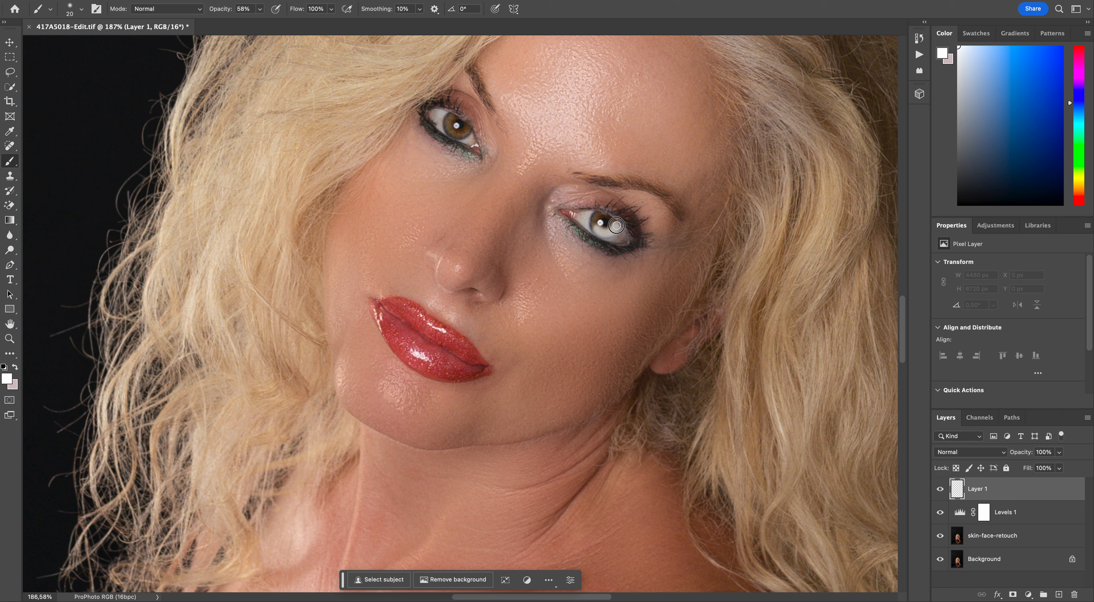
{"action": "left_click", "coordinate": [594, 223]}
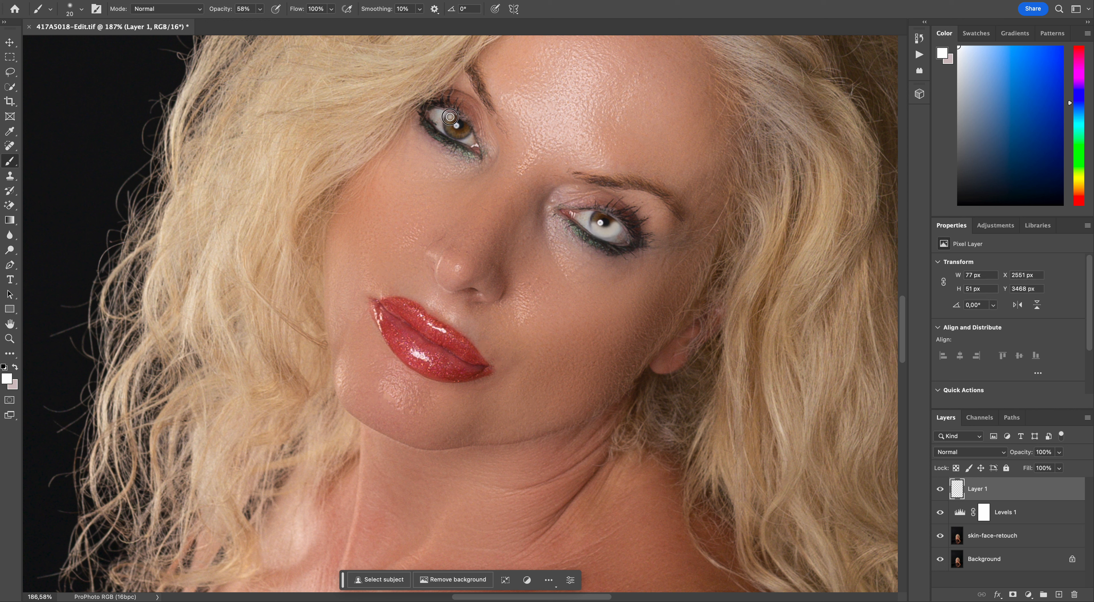
{"action": "left_click_drag", "start_coordinate": [448, 121], "coordinate": [461, 136]}
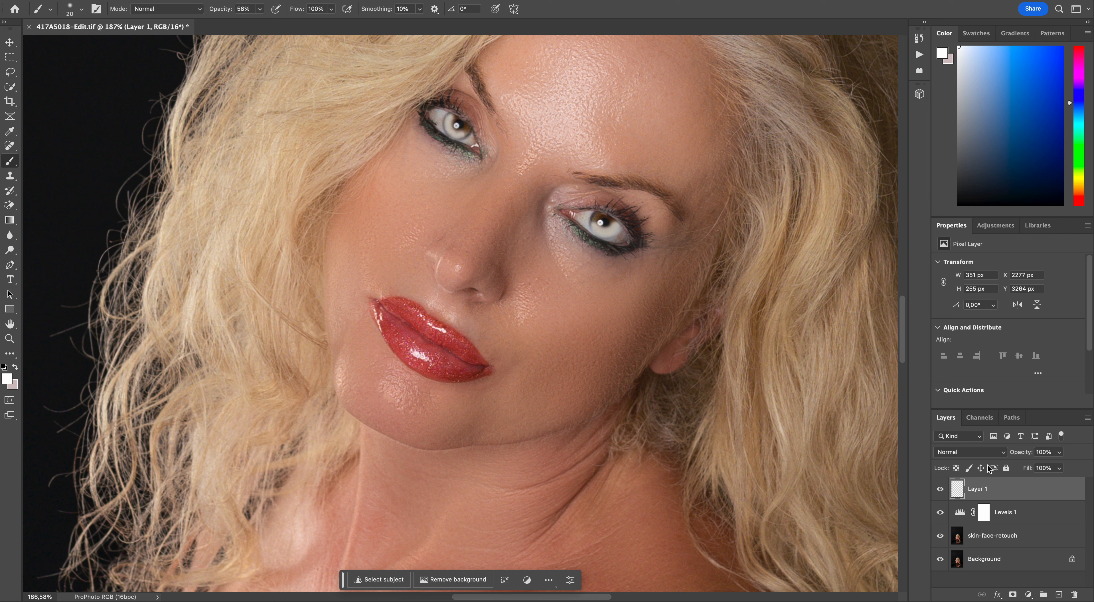
Blend the painted eye layer in Overlay mode at 57% opacity and compare the eyes with it hidden and shown
{"action": "left_click", "coordinate": [968, 452]}
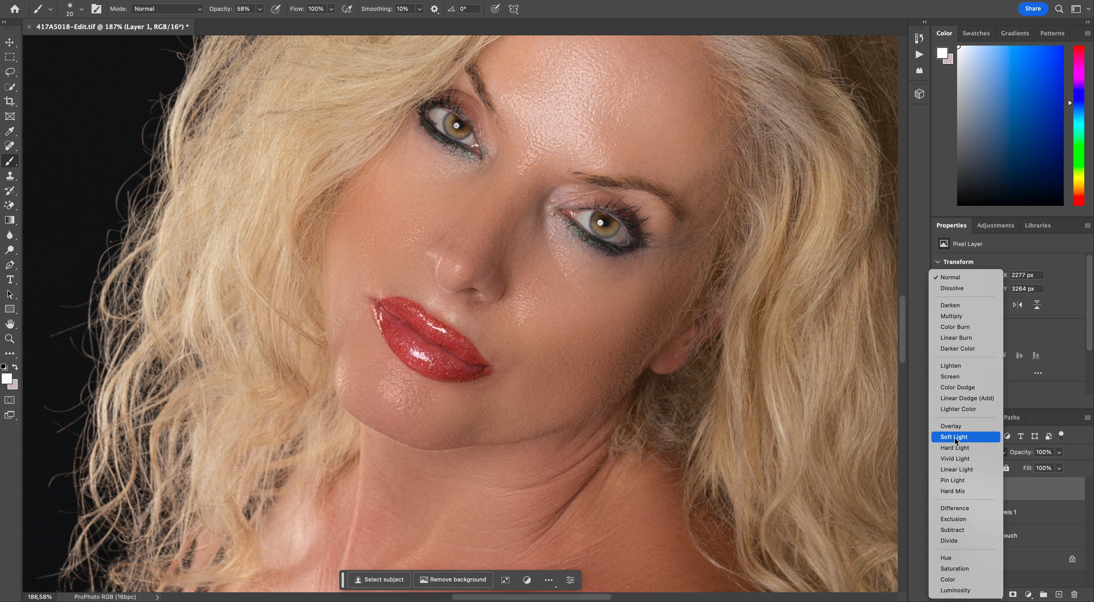
{"action": "left_click", "coordinate": [951, 426]}
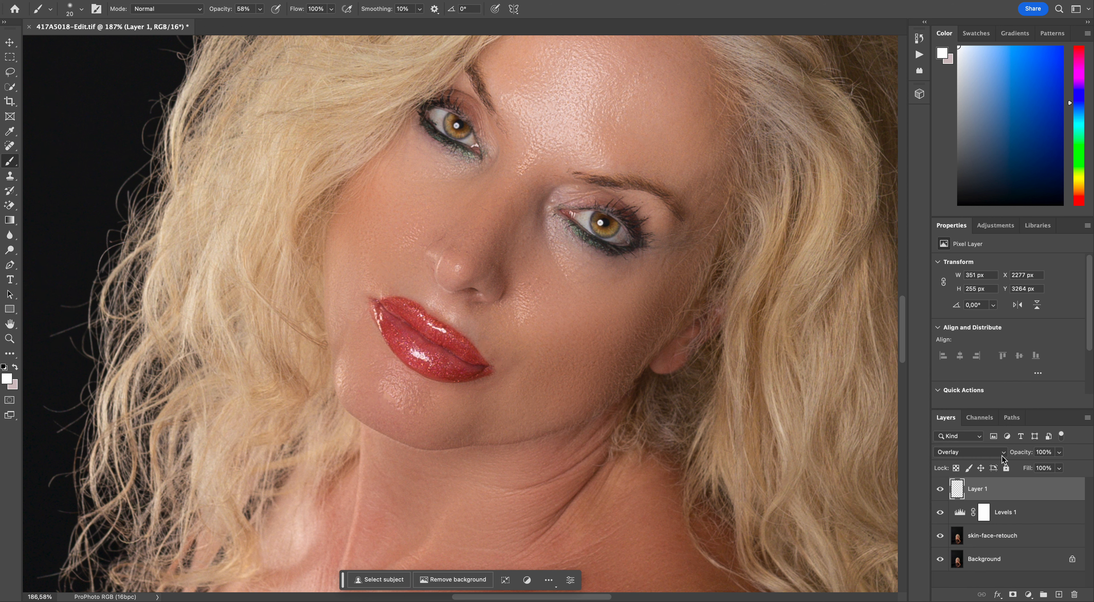
{"action": "left_click", "coordinate": [1058, 453]}
{"action": "left_click_drag", "start_coordinate": [1043, 466], "coordinate": [1037, 467]}
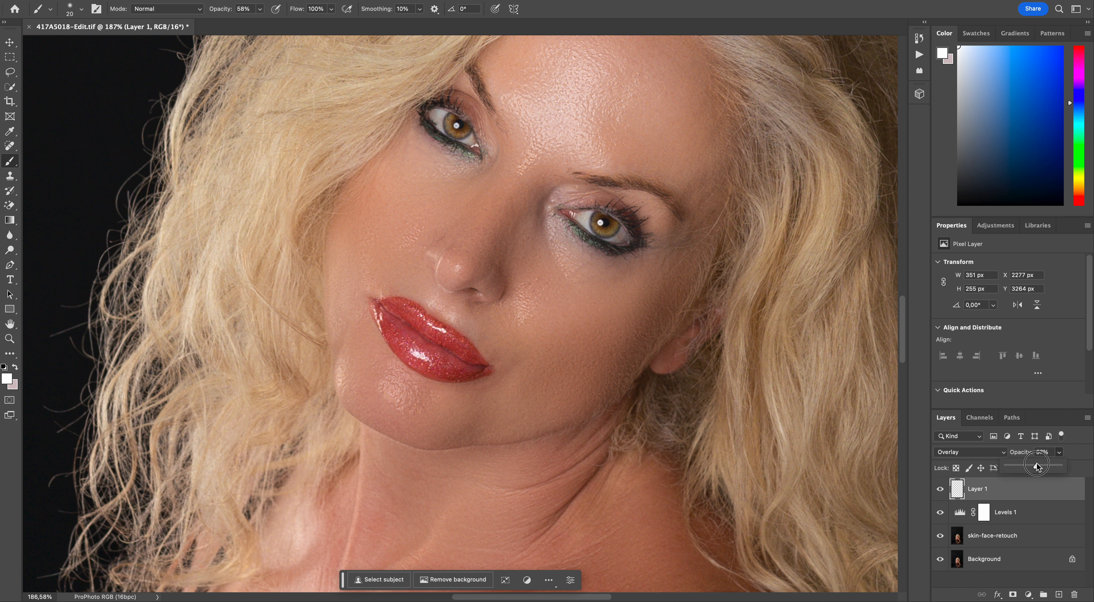
{"action": "left_click_drag", "start_coordinate": [1037, 466], "coordinate": [1037, 466]}
{"action": "left_click", "coordinate": [942, 490]}
{"action": "left_click", "coordinate": [941, 491]}
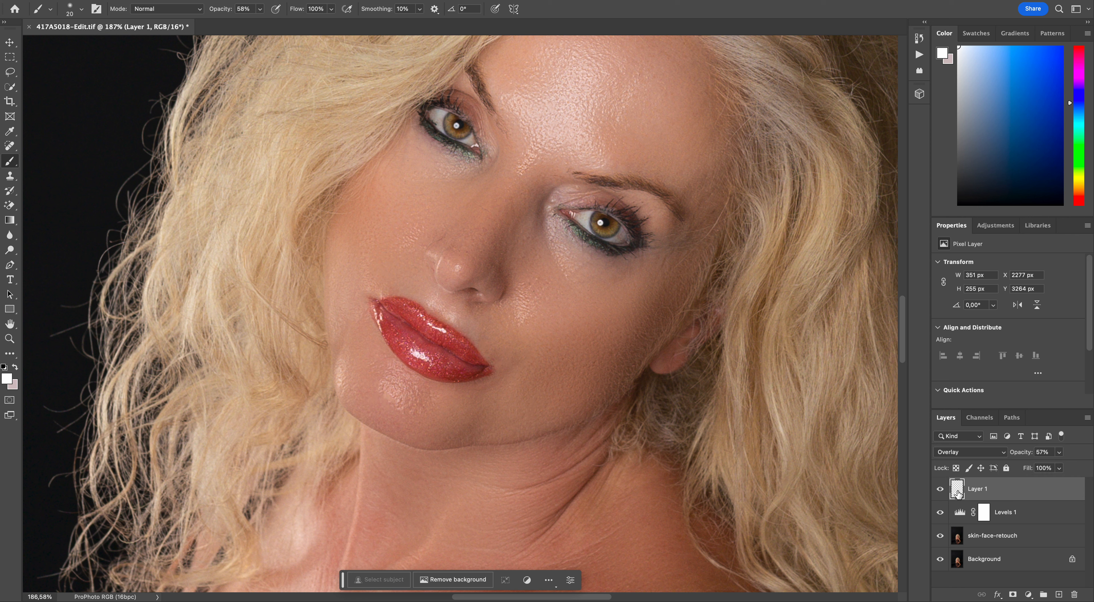
Rename the painted layer as eyes, check its effect by hiding and showing it, and save the document
{"action": "left_click", "coordinate": [981, 491]}
{"action": "double_click", "coordinate": [981, 491]}
{"action": "type", "text": "eyes"}
{"action": "key", "text": "Return"}
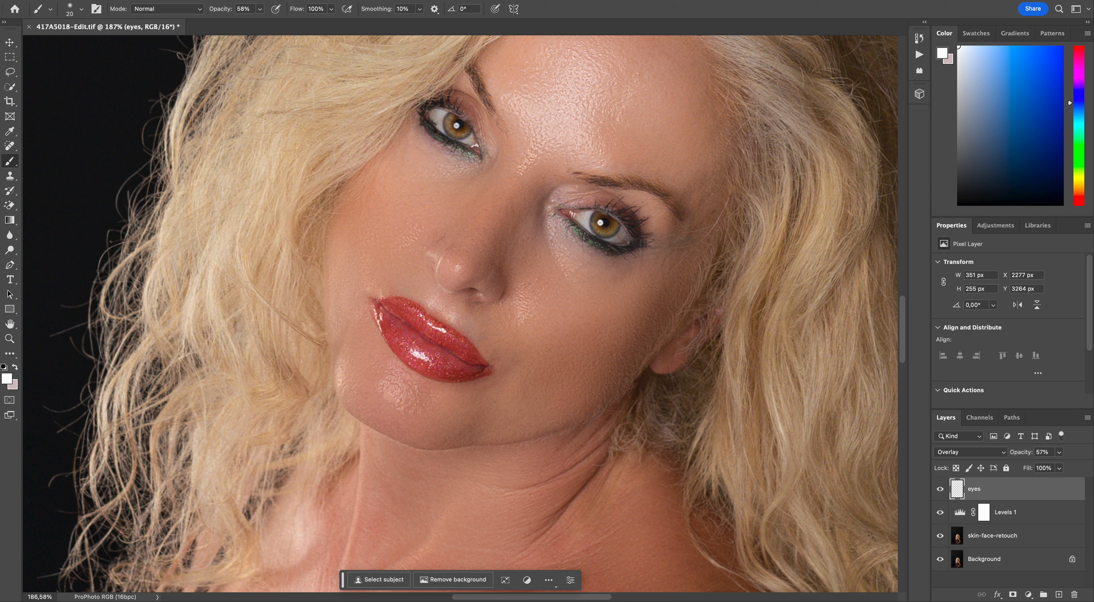
{"action": "left_click", "coordinate": [942, 490]}
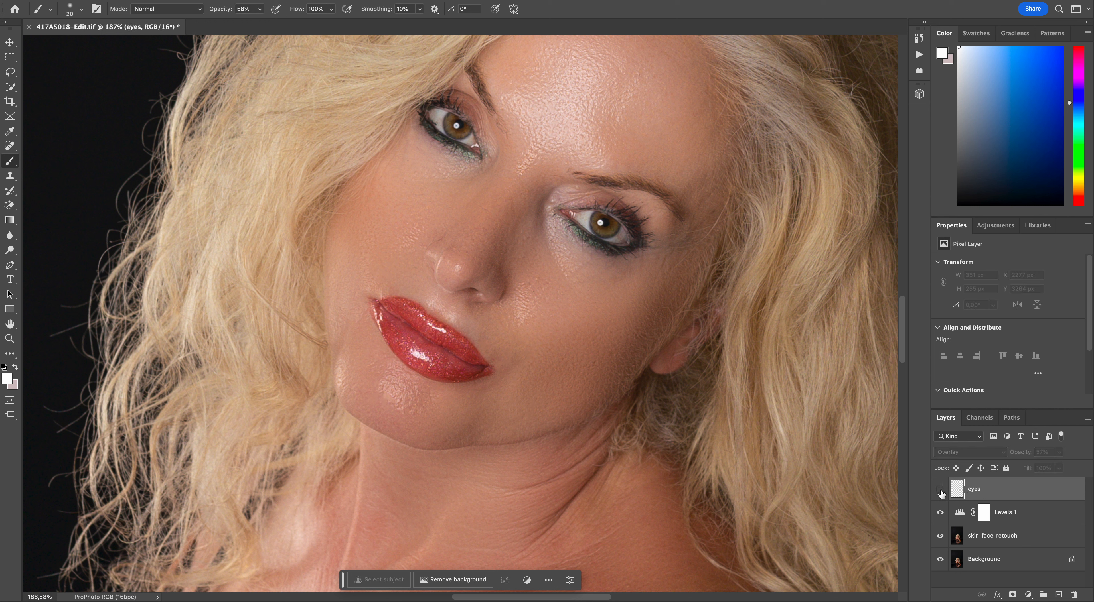
{"action": "left_click", "coordinate": [942, 490]}
{"action": "key", "text": "super+s"}
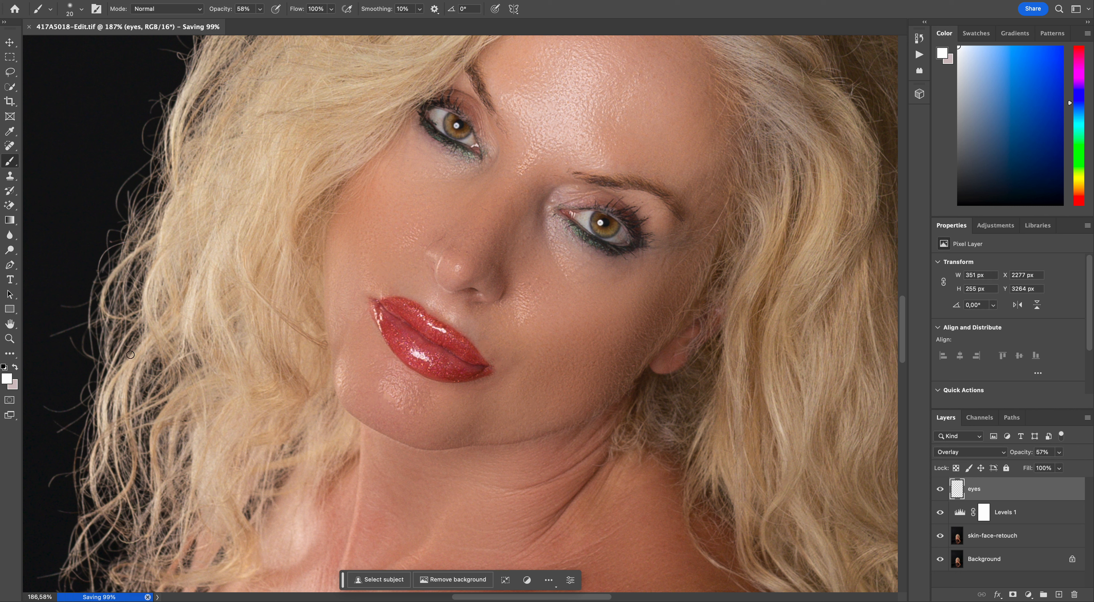
On the skin-face-retouch layer, remove the stray hairs at the inner end of the viewer's-right eyebrow with the Spot Healing Brush
{"action": "left_click", "coordinate": [10, 340]}
{"action": "left_click_drag", "start_coordinate": [505, 321], "coordinate": [498, 321]}
{"action": "left_click", "coordinate": [992, 537]}
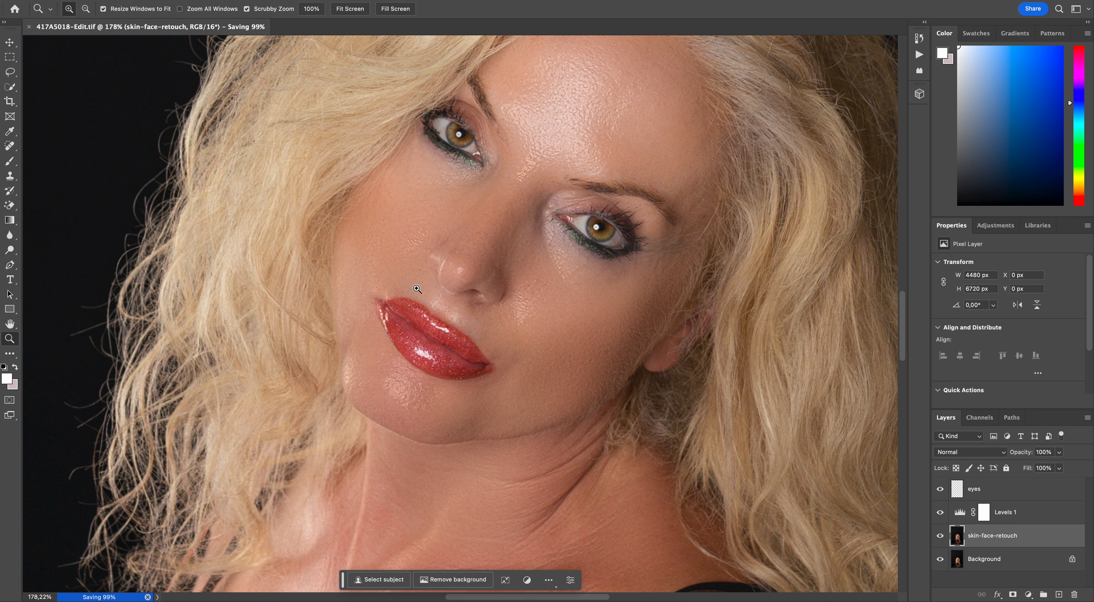
{"action": "left_click", "coordinate": [10, 147]}
{"action": "left_click", "coordinate": [565, 178]}
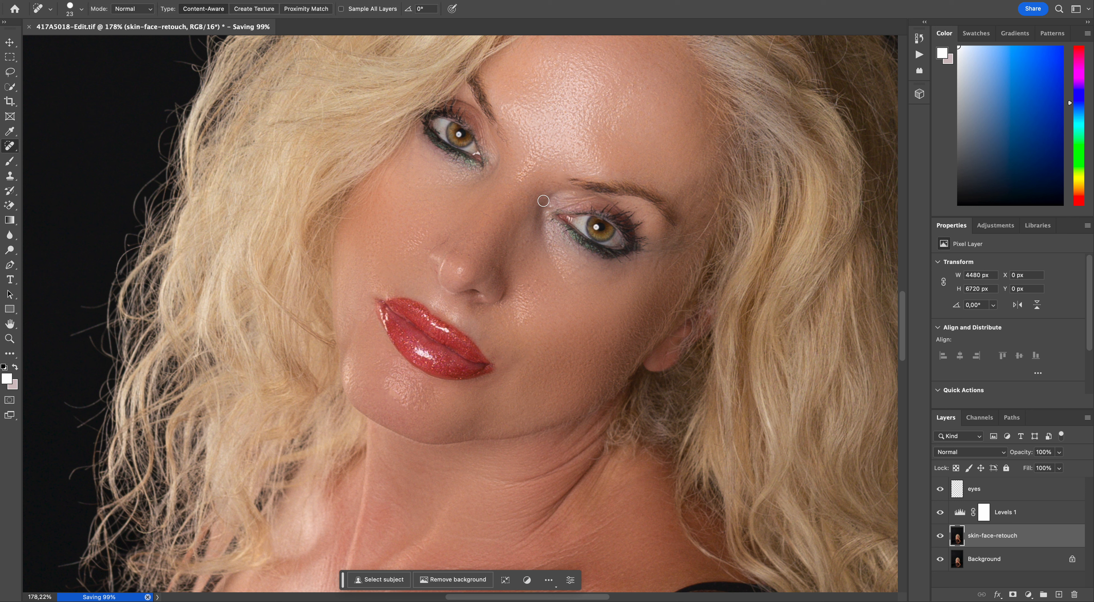
{"action": "left_click", "coordinate": [556, 181]}
{"action": "left_click", "coordinate": [567, 179]}
{"action": "left_click", "coordinate": [568, 178]}
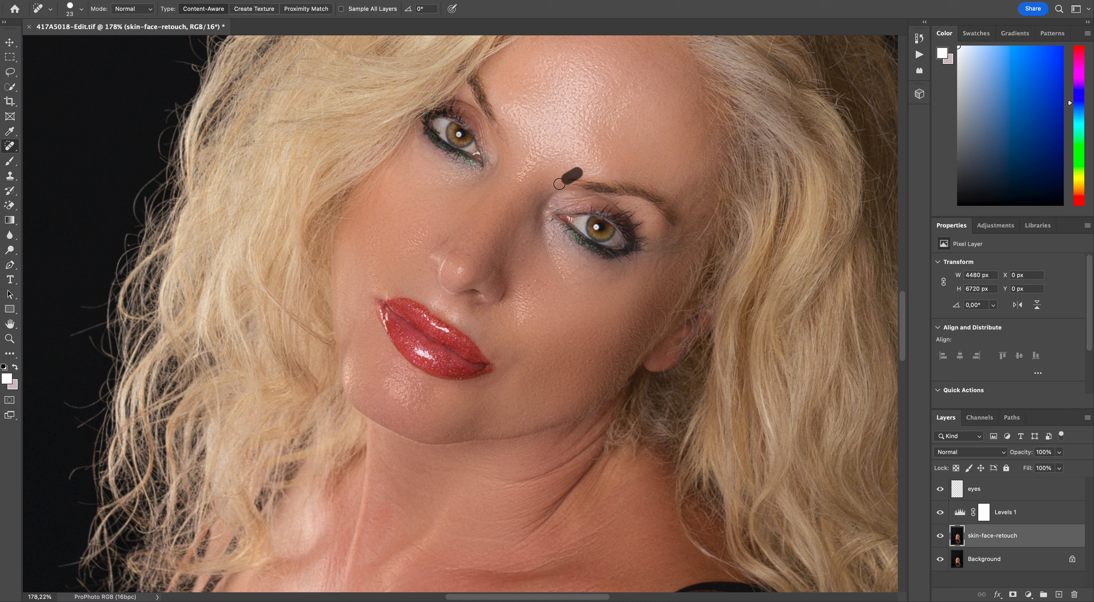
{"action": "left_click", "coordinate": [573, 177]}
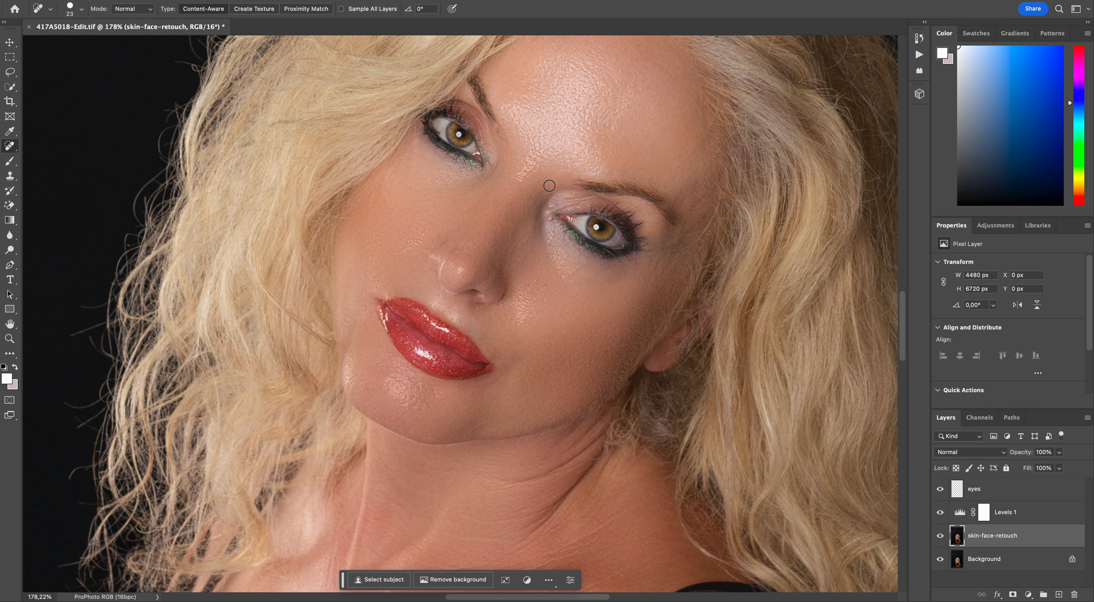
{"action": "left_click", "coordinate": [571, 183]}
Spot-heal the small blemishes on the nose and the cheek beside it, and save the document
{"action": "scroll", "coordinate": [556, 303], "scroll_direction": "up", "scroll_amount": 3}
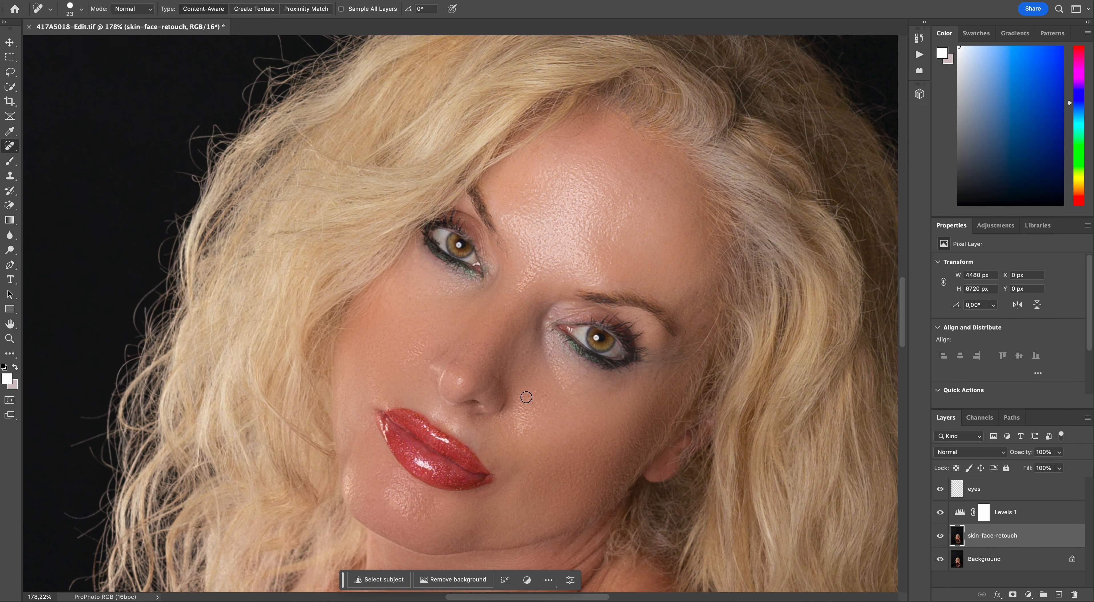
{"action": "left_click", "coordinate": [527, 398]}
{"action": "left_click", "coordinate": [471, 366]}
{"action": "left_click", "coordinate": [522, 372]}
{"action": "scroll", "coordinate": [501, 331], "scroll_direction": "down", "scroll_amount": 2}
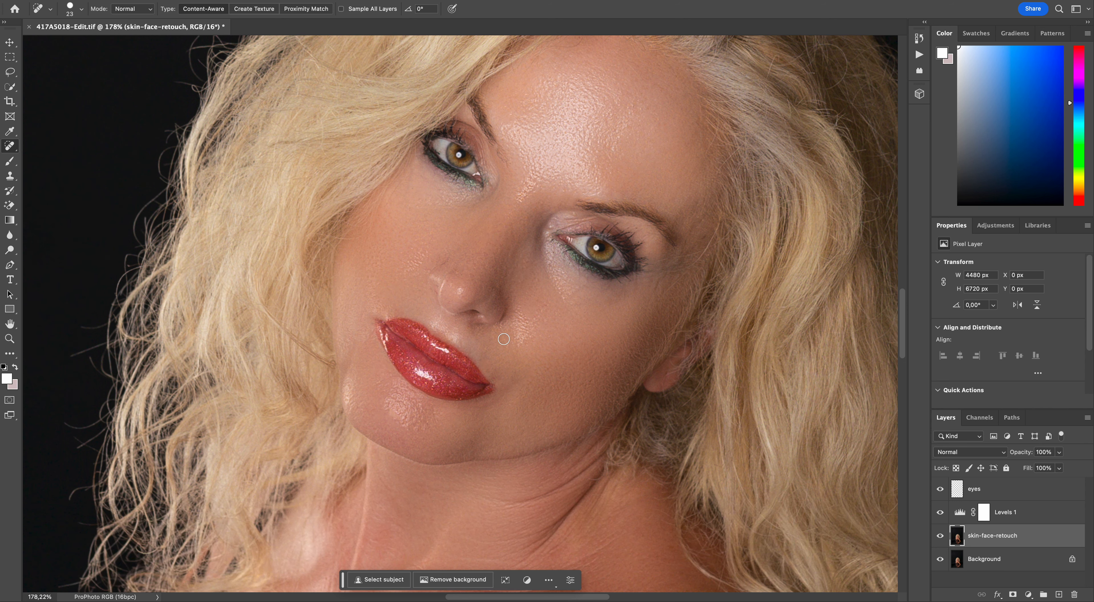
{"action": "left_click", "coordinate": [533, 382]}
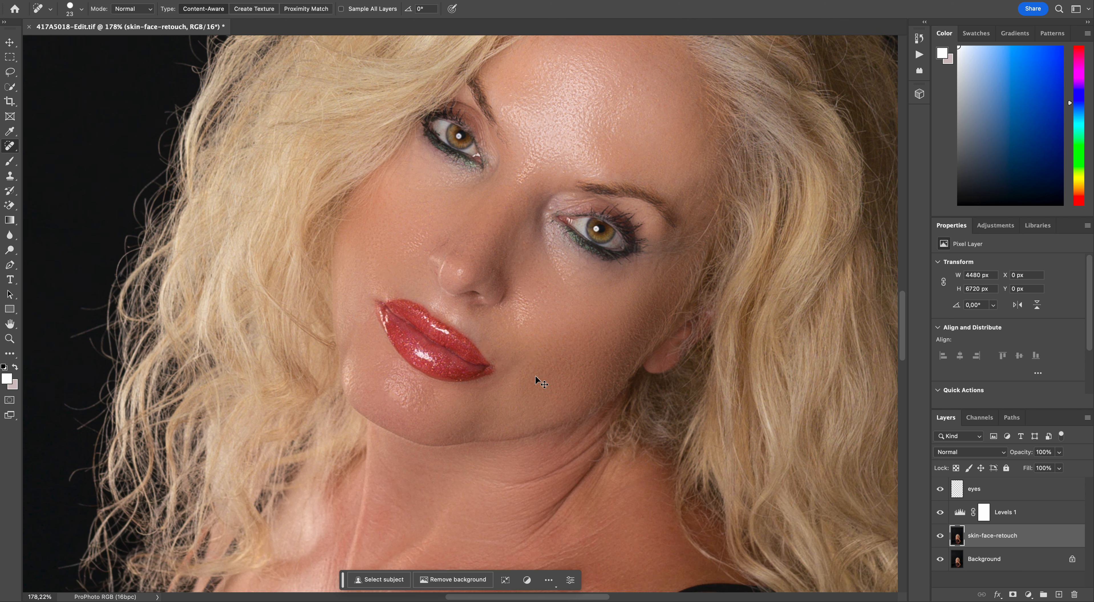
{"action": "key", "text": "super+s"}
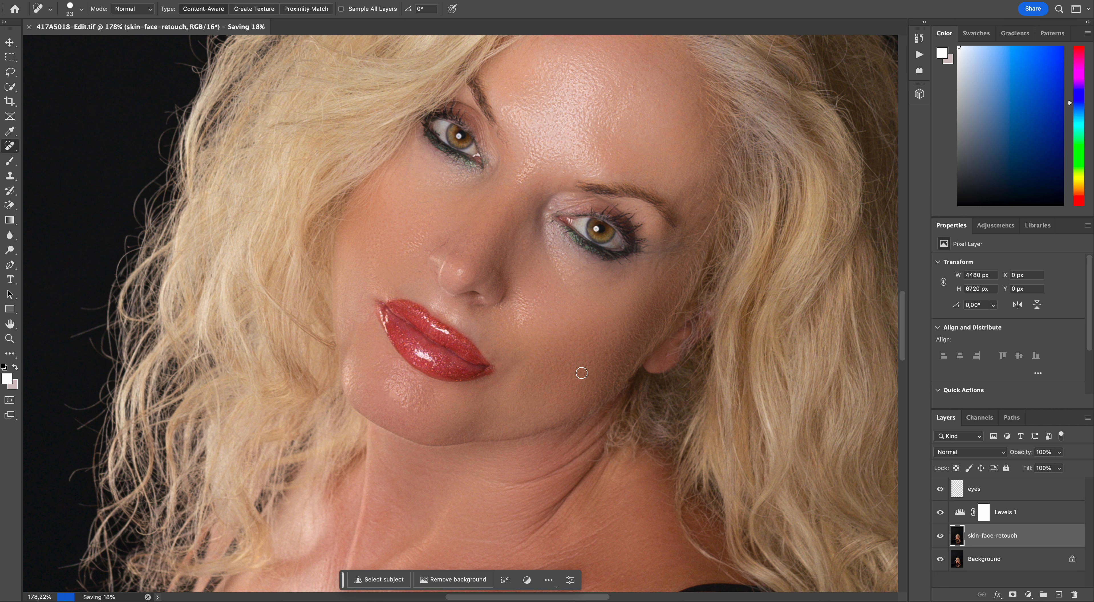
Spot-heal the skin around and below the inner corner of the viewer's-right eye, and save the document
{"action": "left_click", "coordinate": [567, 248]}
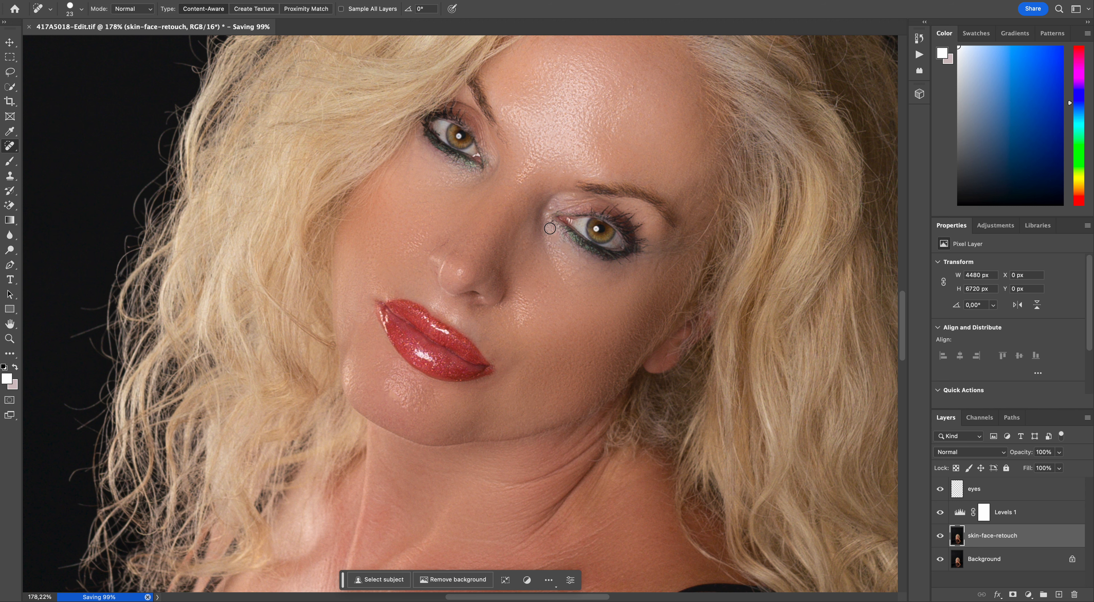
{"action": "left_click_drag", "start_coordinate": [549, 225], "coordinate": [550, 242]}
{"action": "scroll", "coordinate": [564, 300], "scroll_direction": "up", "scroll_amount": 3}
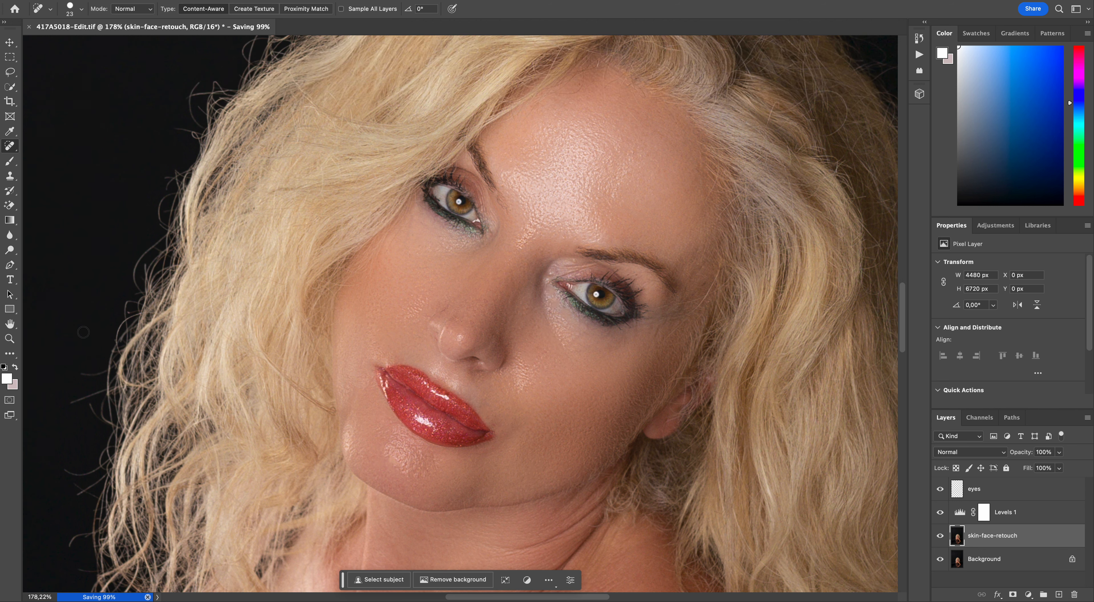
{"action": "left_click", "coordinate": [9, 338]}
{"action": "left_click_drag", "start_coordinate": [644, 285], "coordinate": [594, 288]}
{"action": "scroll", "coordinate": [593, 288], "scroll_direction": "down", "scroll_amount": 2}
{"action": "scroll", "coordinate": [593, 288], "scroll_direction": "right", "scroll_amount": 2}
{"action": "left_click", "coordinate": [551, 289]}
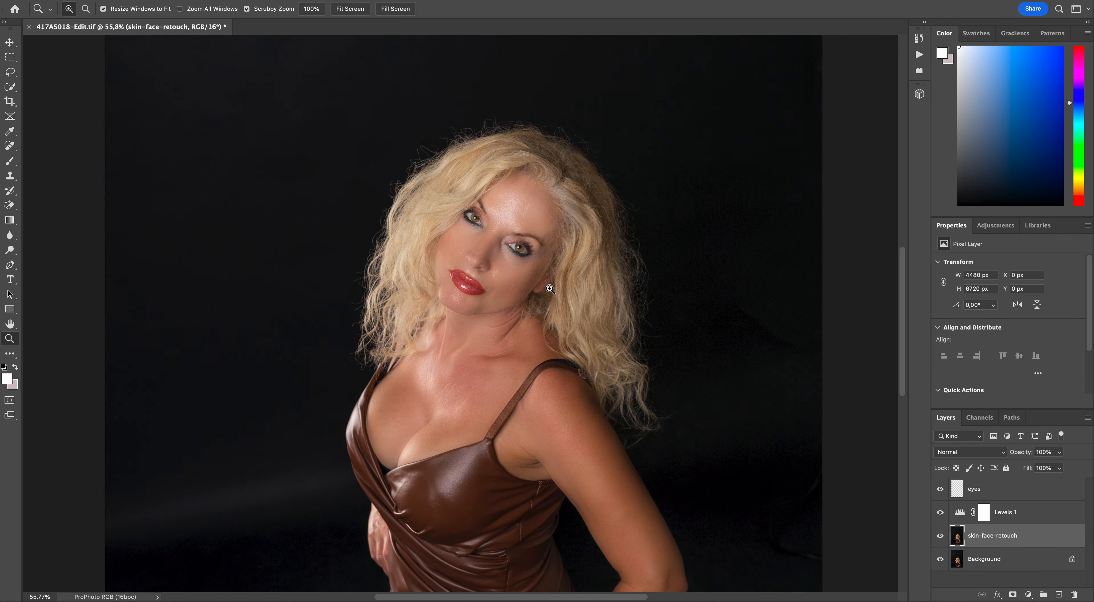
{"action": "scroll", "coordinate": [563, 290], "scroll_direction": "left", "scroll_amount": 2}
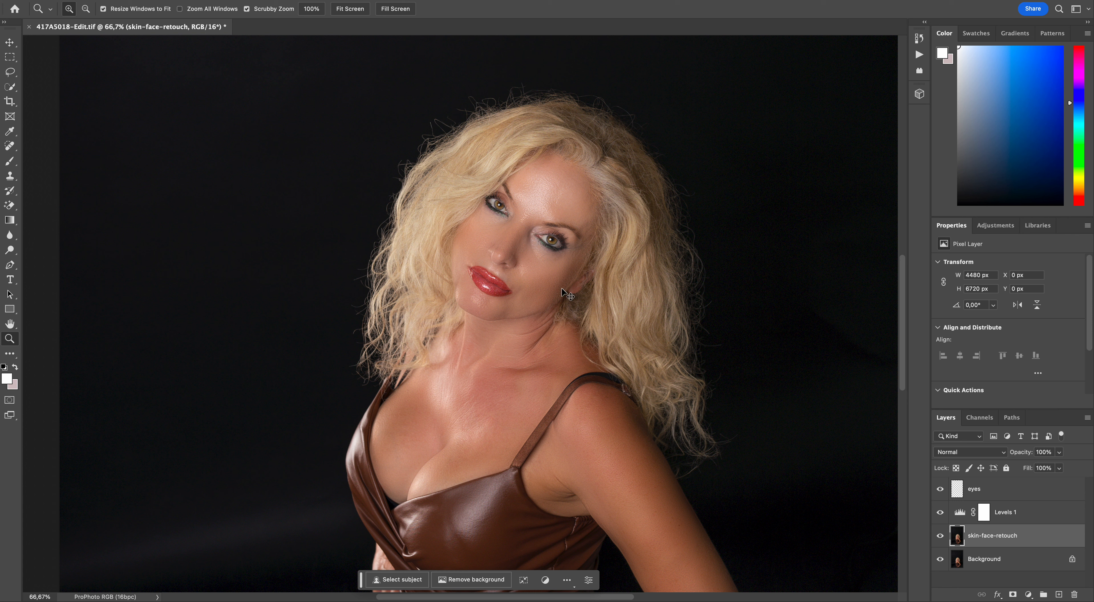
{"action": "key", "text": "super+s"}
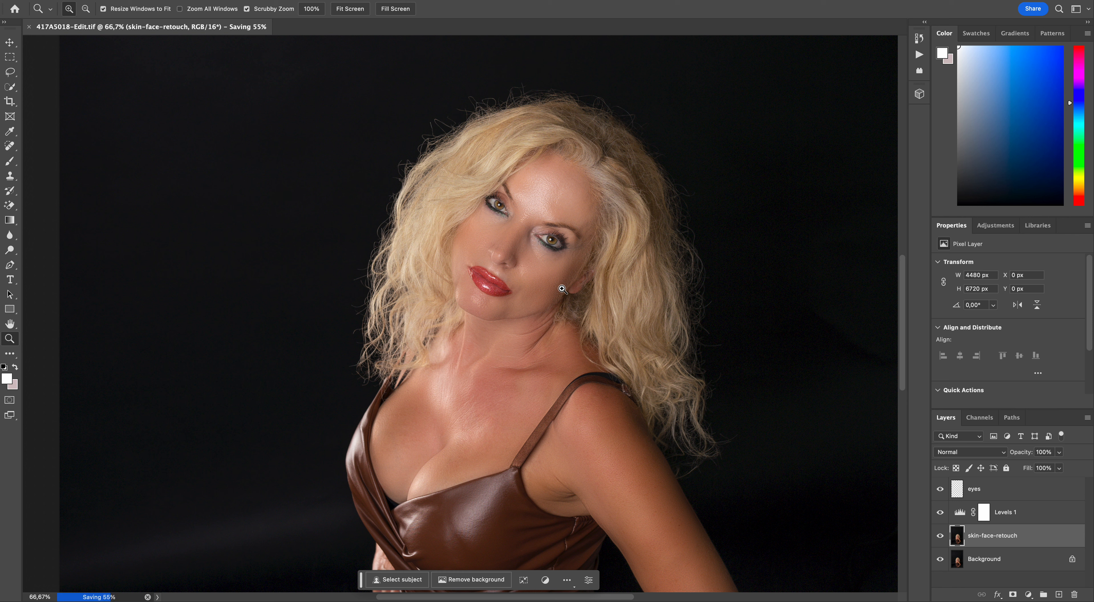